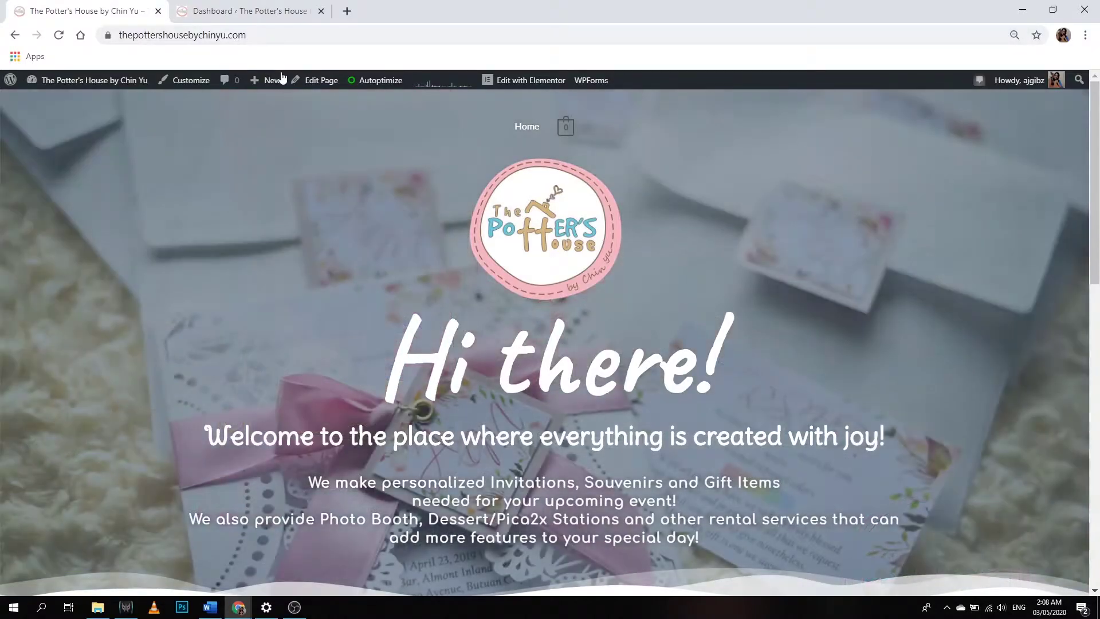
Step: Reach the My Account page through the Others category and the footer's Account Page link
{"action": "mouse_move", "coordinate": [265, 80]}
{"action": "scroll", "coordinate": [284, 172], "scroll_direction": "down", "scroll_amount": 7}
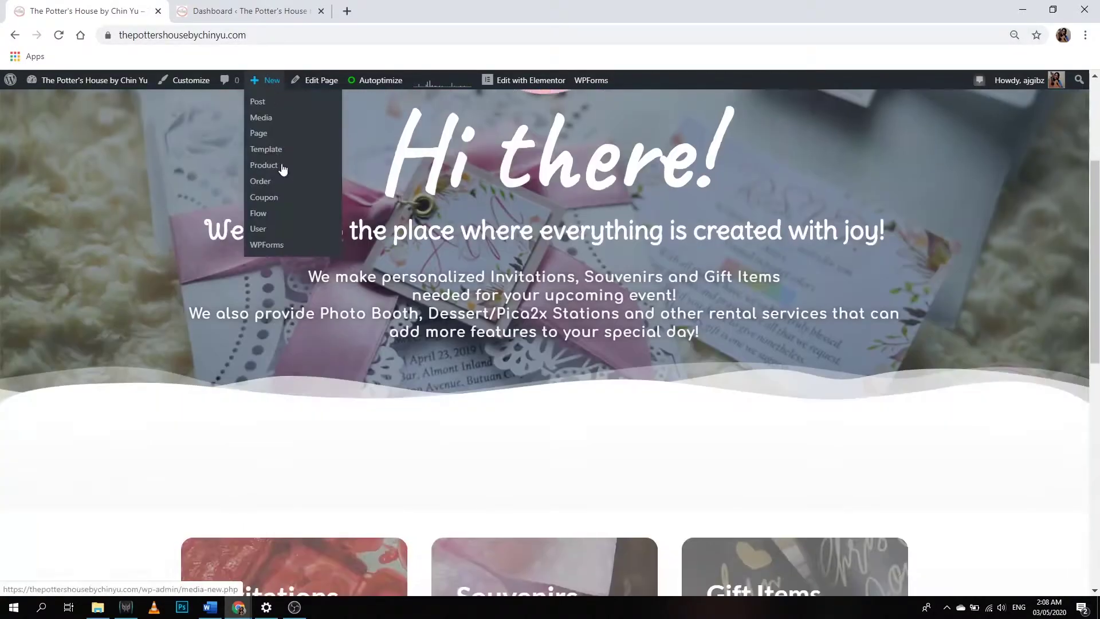
{"action": "scroll", "coordinate": [209, 204], "scroll_direction": "down", "scroll_amount": 5}
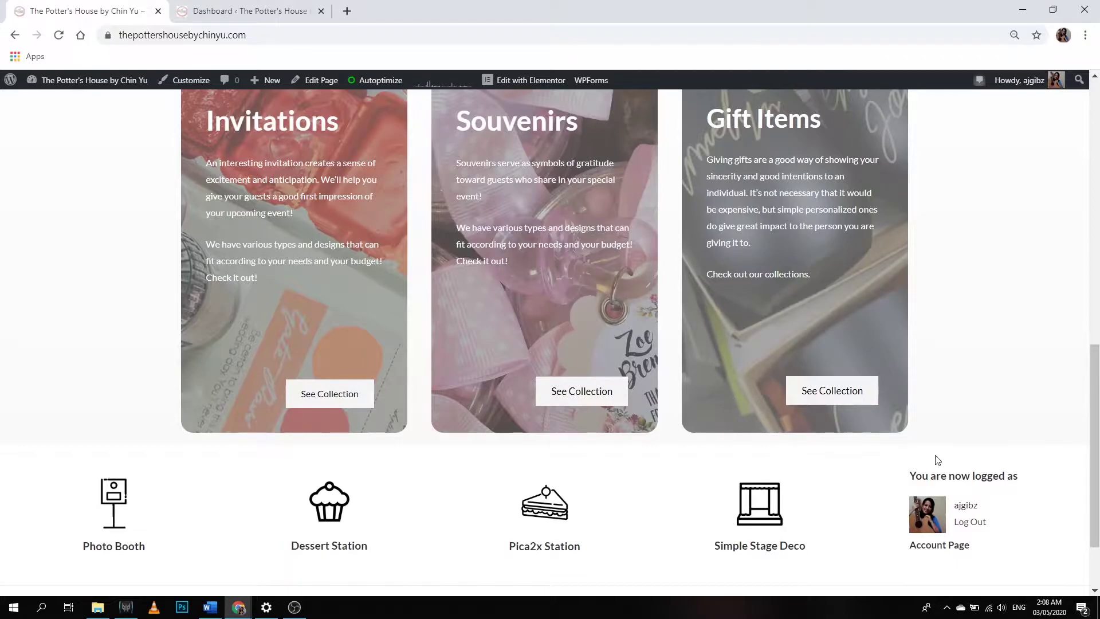
{"action": "scroll", "coordinate": [835, 519], "scroll_direction": "up", "scroll_amount": 10}
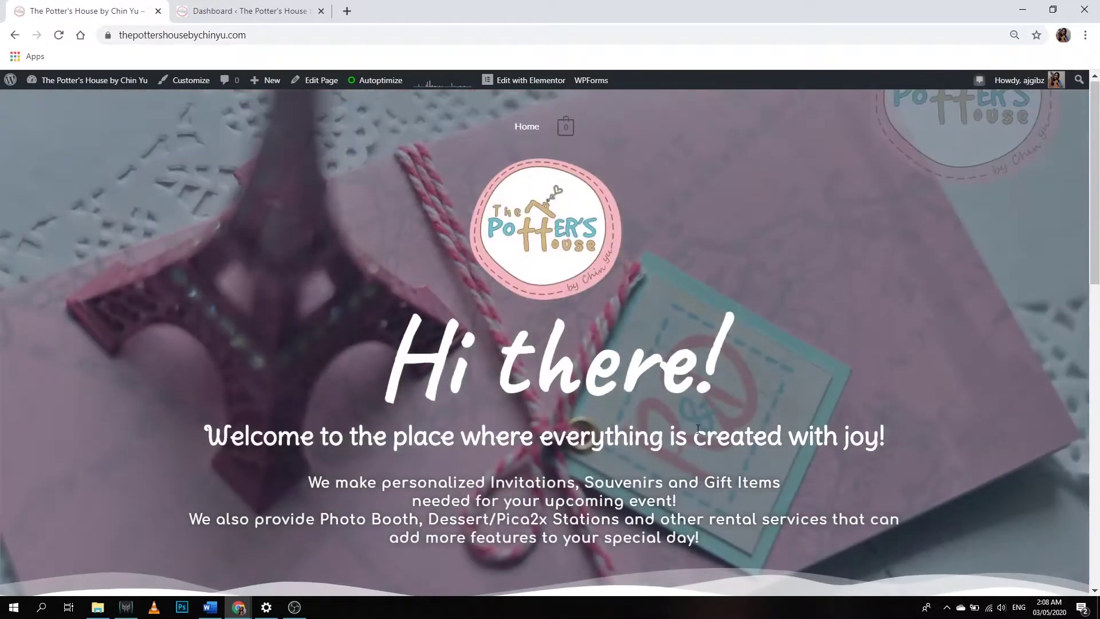
{"action": "scroll", "coordinate": [696, 431], "scroll_direction": "down", "scroll_amount": 5}
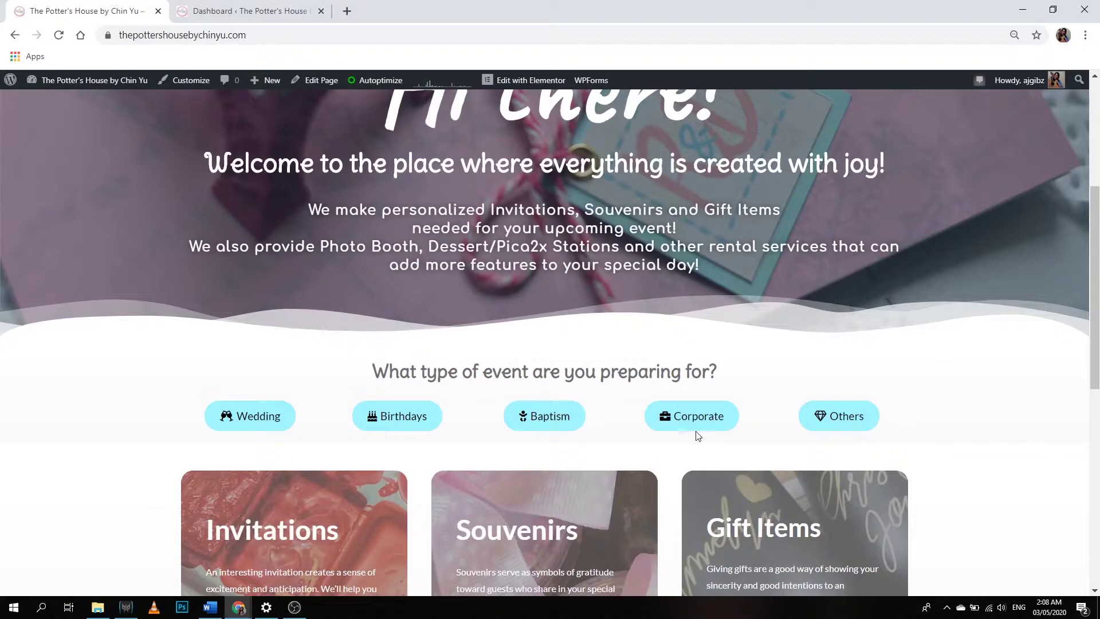
{"action": "left_click", "coordinate": [870, 430]}
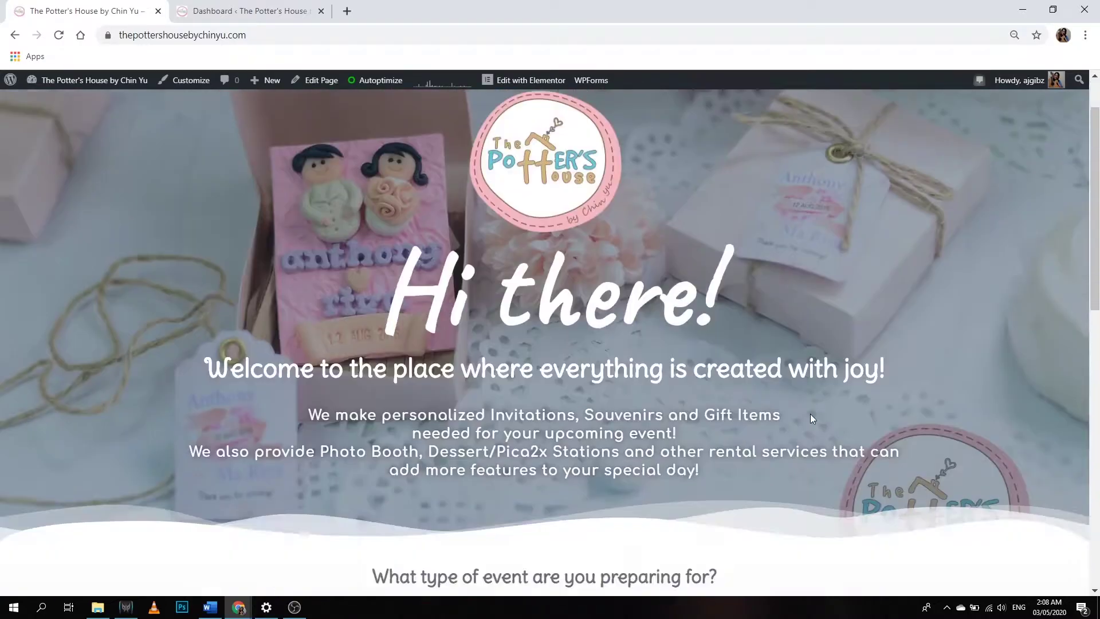
{"action": "scroll", "coordinate": [816, 430], "scroll_direction": "down", "scroll_amount": 12}
{"action": "left_click", "coordinate": [940, 449]}
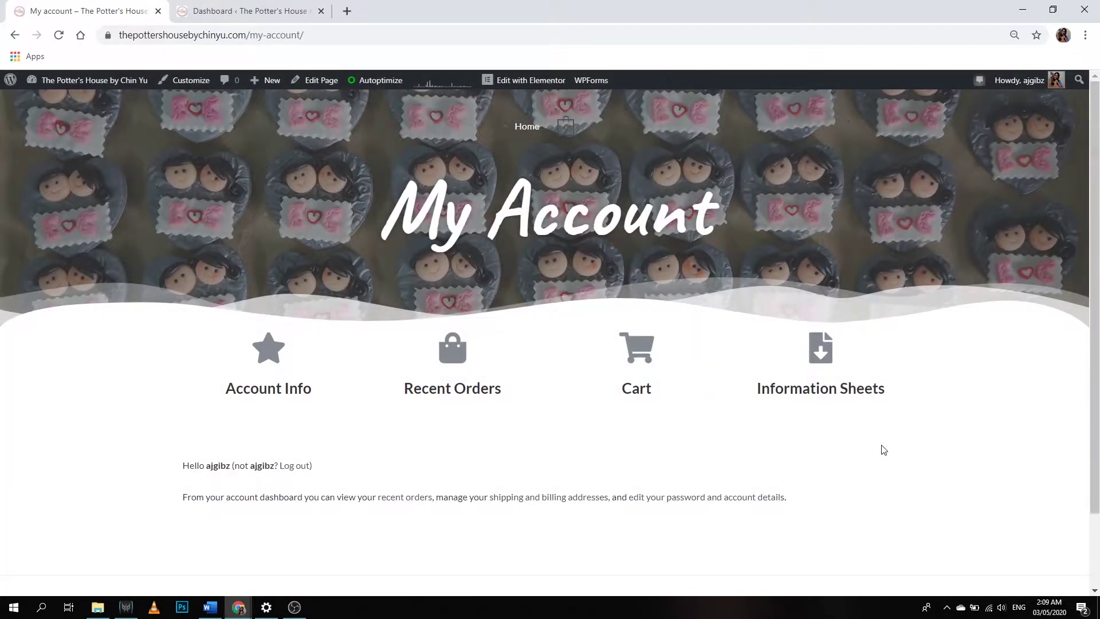
Step: On the Information Sheets page, copy the wedding invitations form text with its Click To Copy button
{"action": "left_click", "coordinate": [827, 354]}
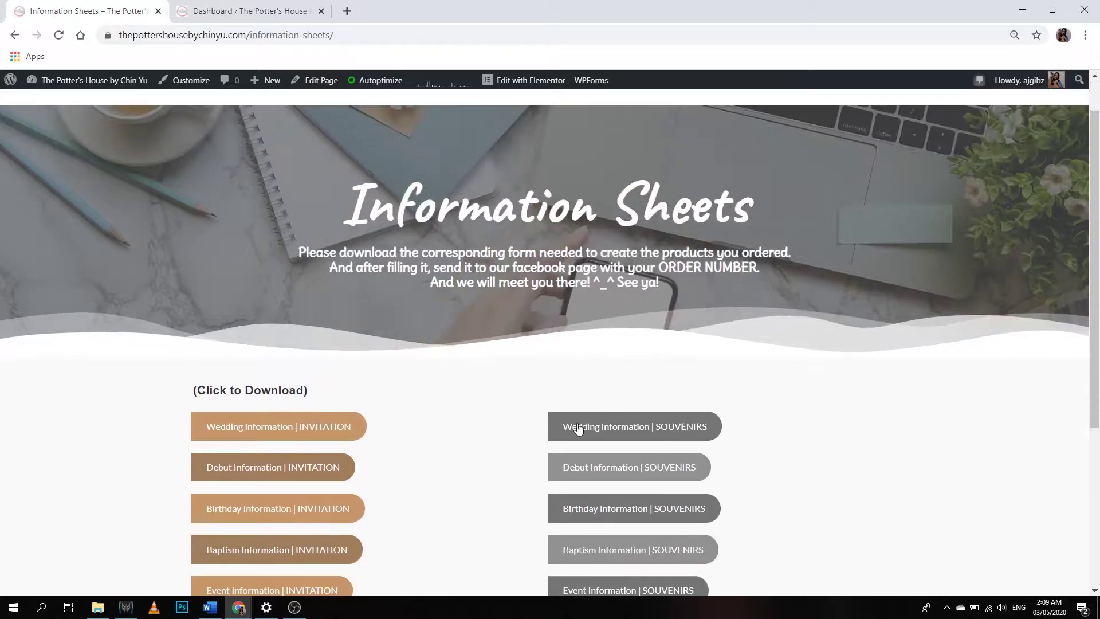
{"action": "scroll", "coordinate": [184, 365], "scroll_direction": "down", "scroll_amount": 3}
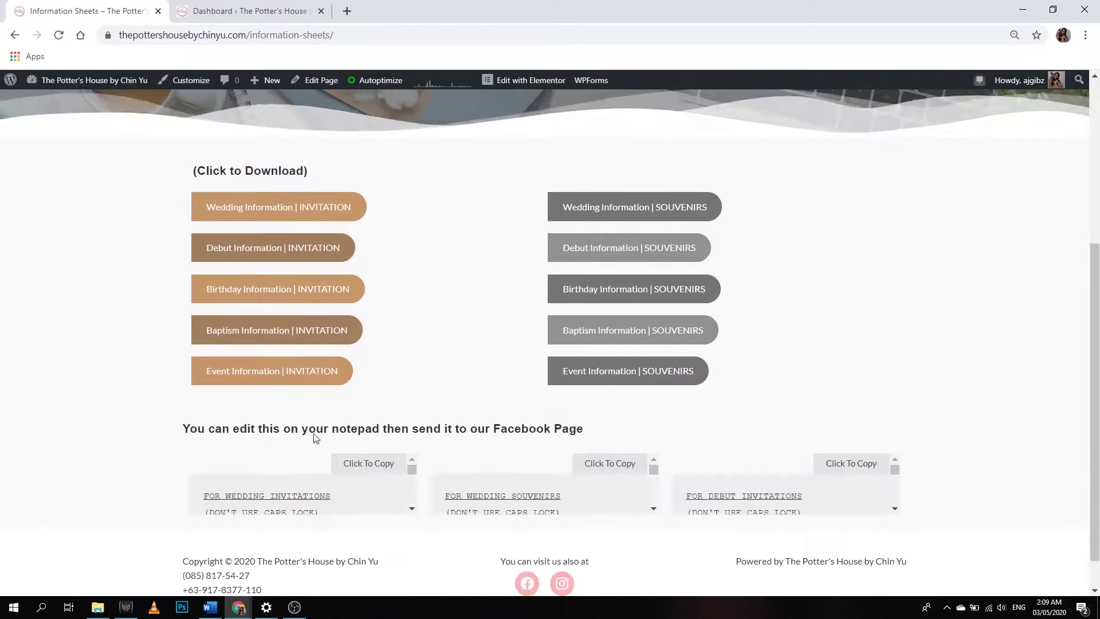
{"action": "scroll", "coordinate": [351, 285], "scroll_direction": "up", "scroll_amount": 2}
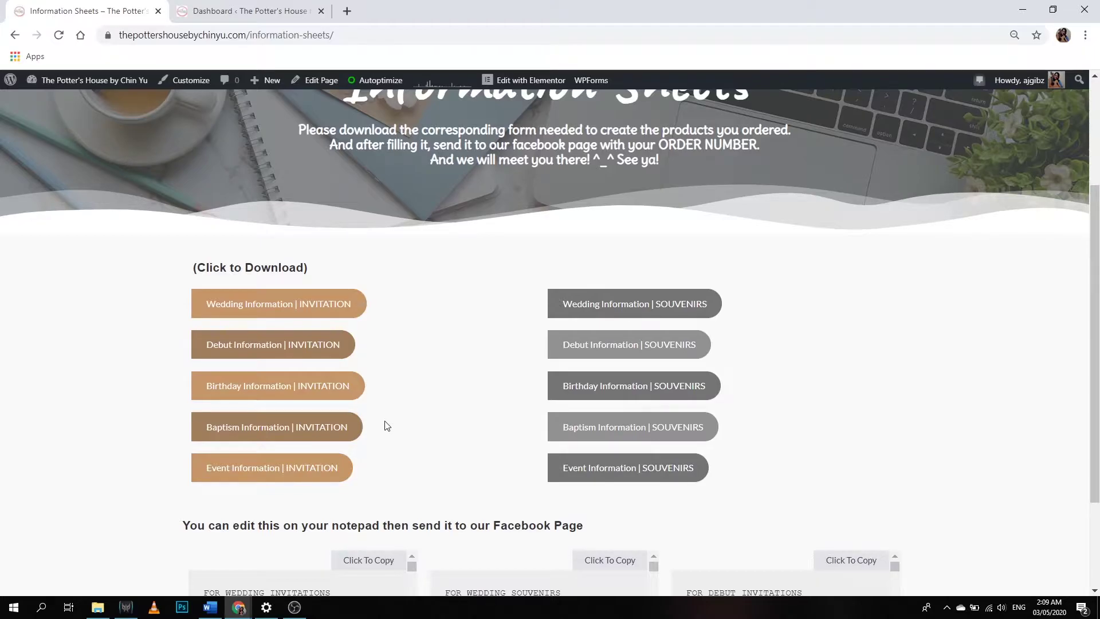
{"action": "scroll", "coordinate": [387, 425], "scroll_direction": "down", "scroll_amount": 3}
{"action": "scroll", "coordinate": [378, 422], "scroll_direction": "down", "scroll_amount": 2}
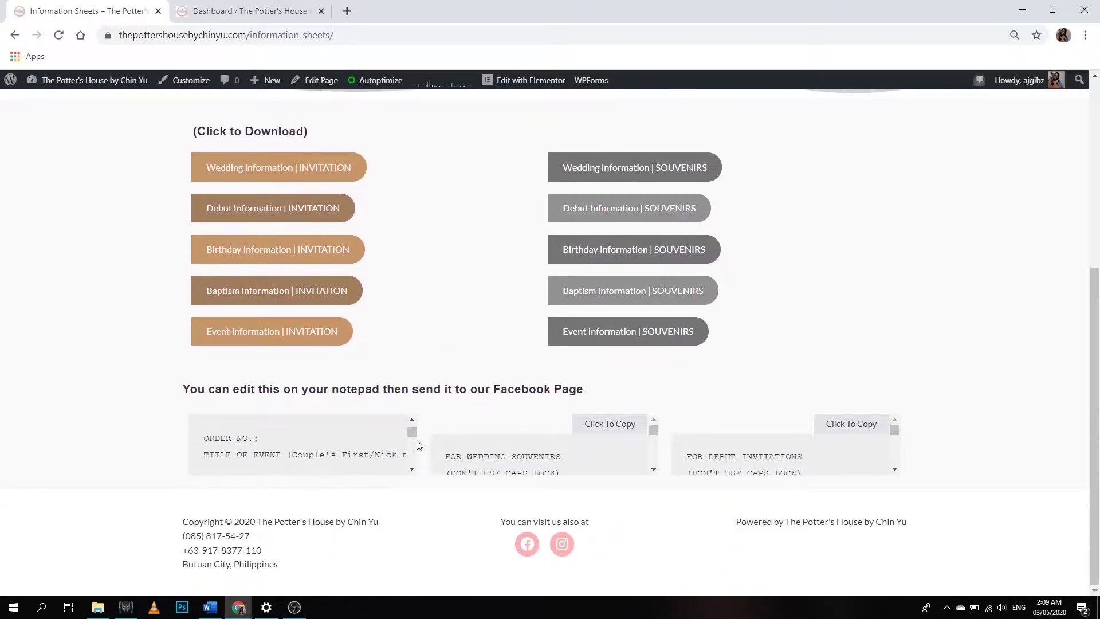
{"action": "scroll", "coordinate": [404, 442], "scroll_direction": "up", "scroll_amount": 2}
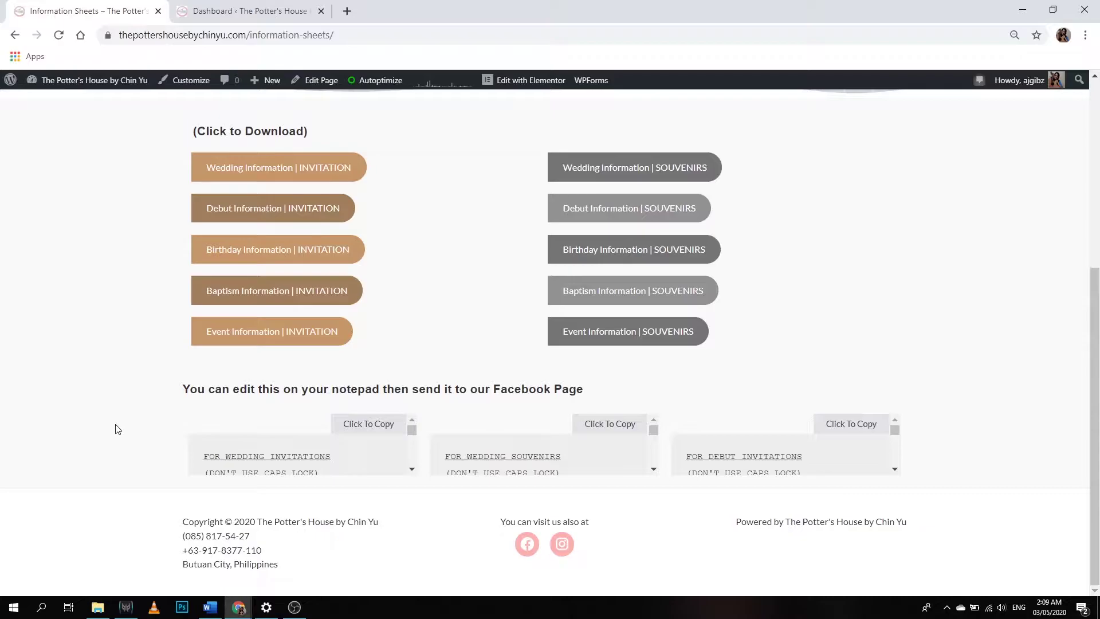
{"action": "scroll", "coordinate": [231, 449], "scroll_direction": "down", "scroll_amount": 1}
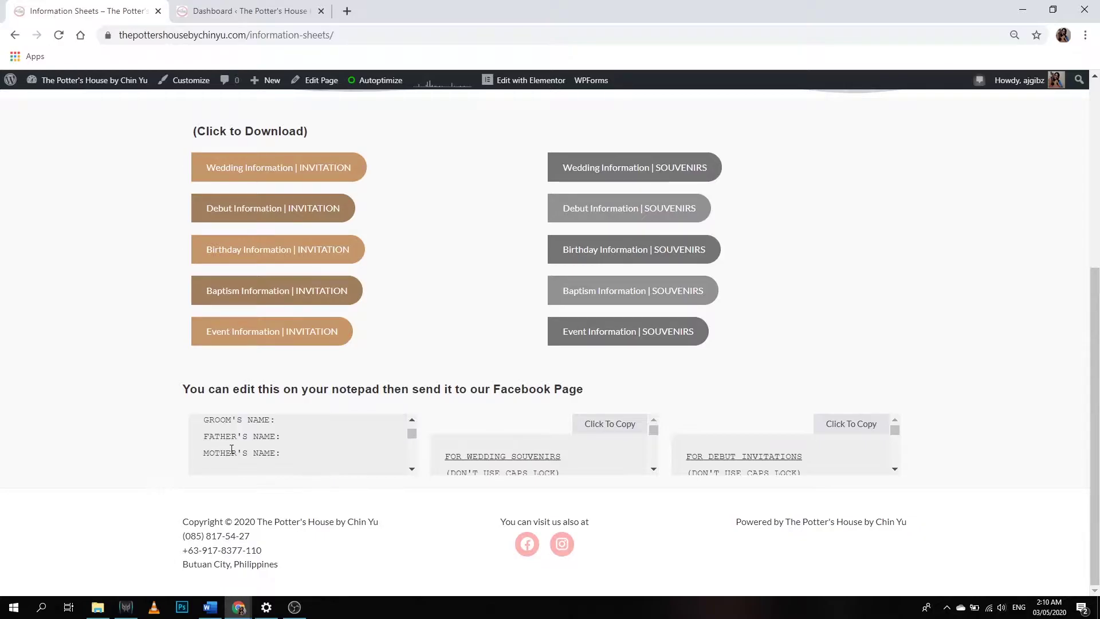
{"action": "scroll", "coordinate": [402, 470], "scroll_direction": "down", "scroll_amount": 3}
{"action": "scroll", "coordinate": [395, 461], "scroll_direction": "up", "scroll_amount": 8}
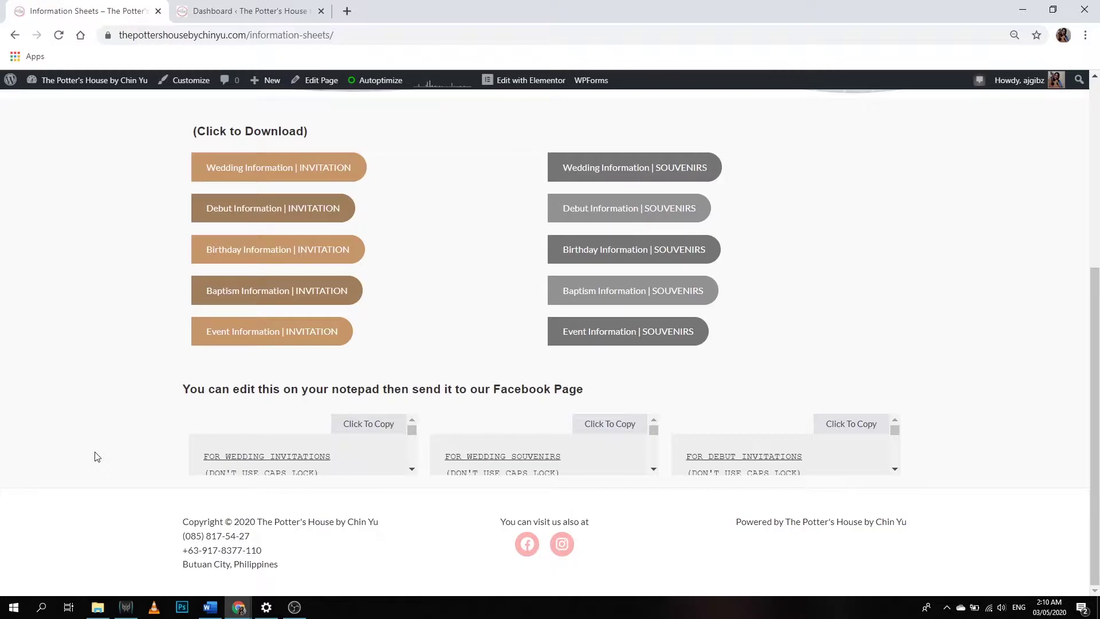
{"action": "scroll", "coordinate": [358, 461], "scroll_direction": "down", "scroll_amount": 5}
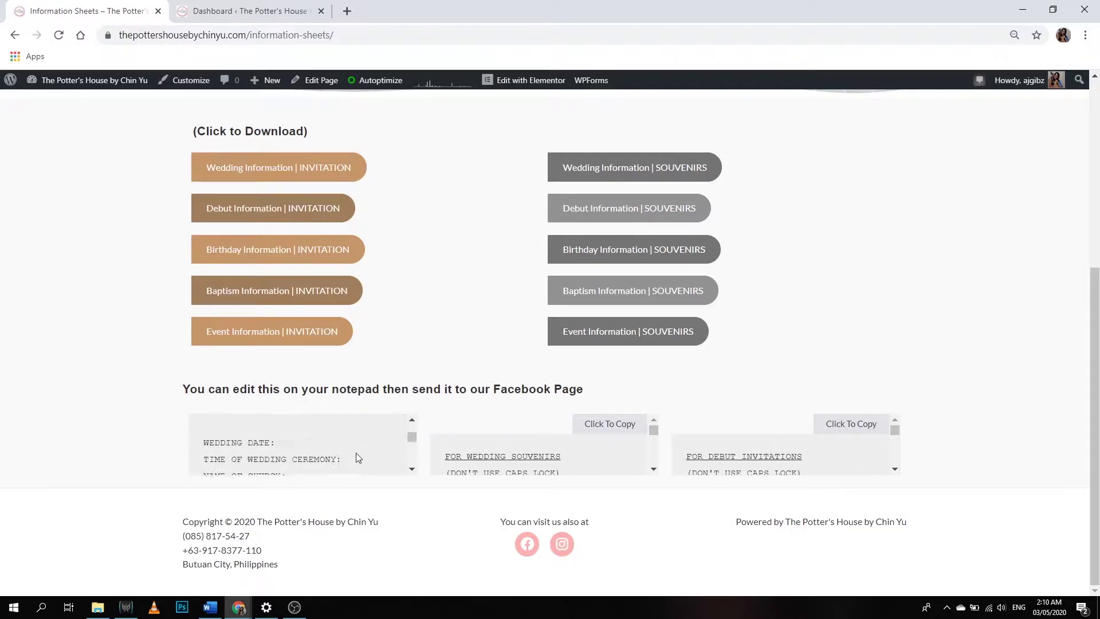
{"action": "scroll", "coordinate": [320, 450], "scroll_direction": "up", "scroll_amount": 3}
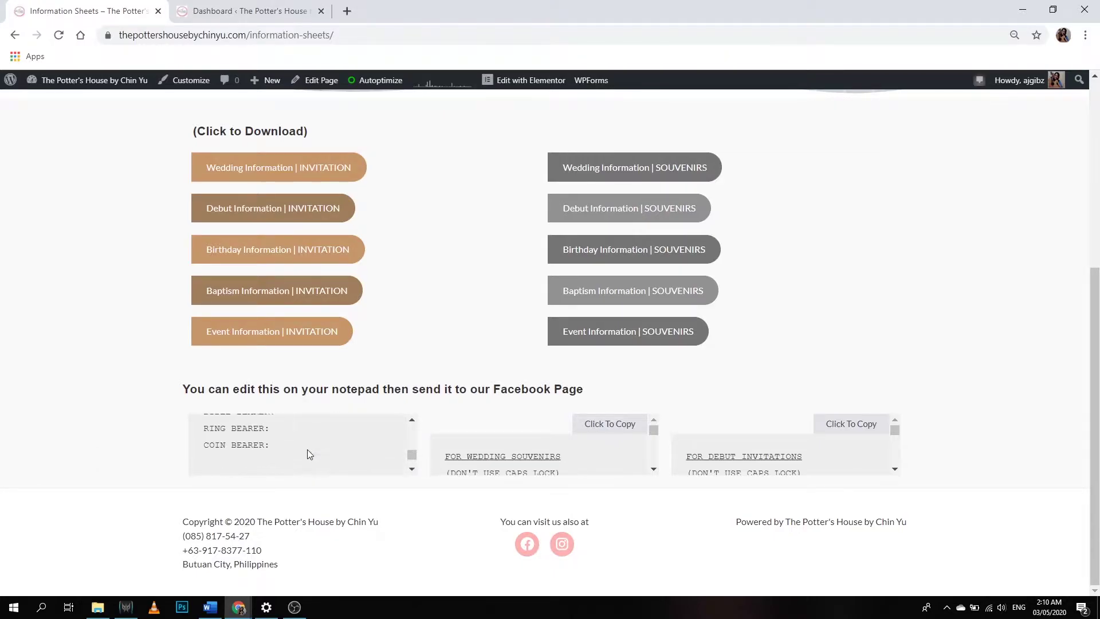
{"action": "scroll", "coordinate": [308, 453], "scroll_direction": "up", "scroll_amount": 5}
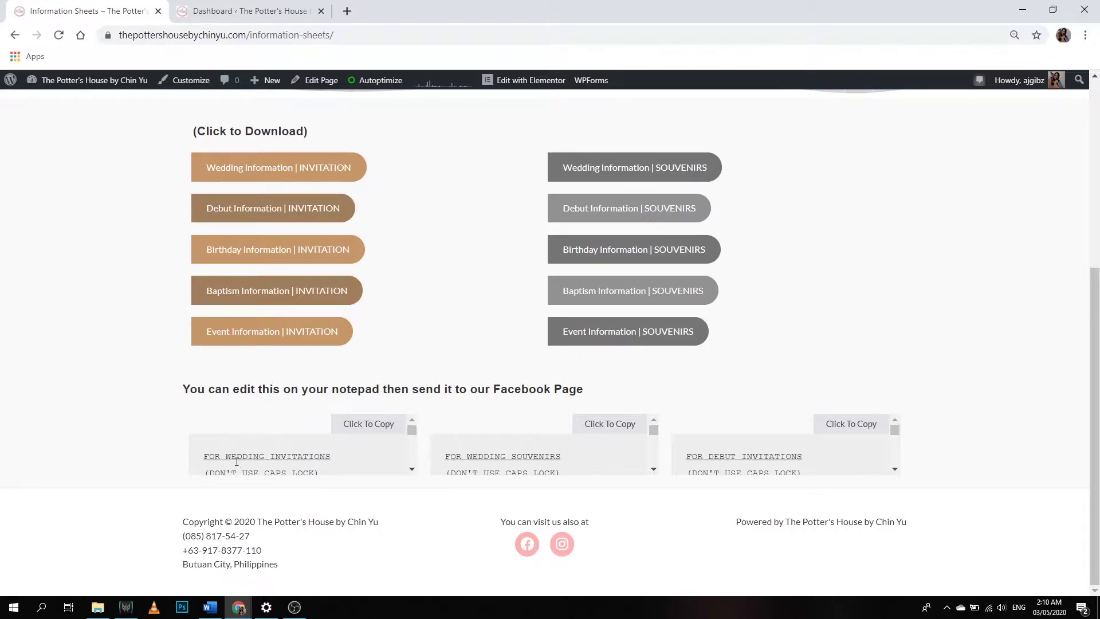
{"action": "left_click", "coordinate": [377, 428]}
{"action": "key", "text": "super"}
{"action": "type", "text": "note"}
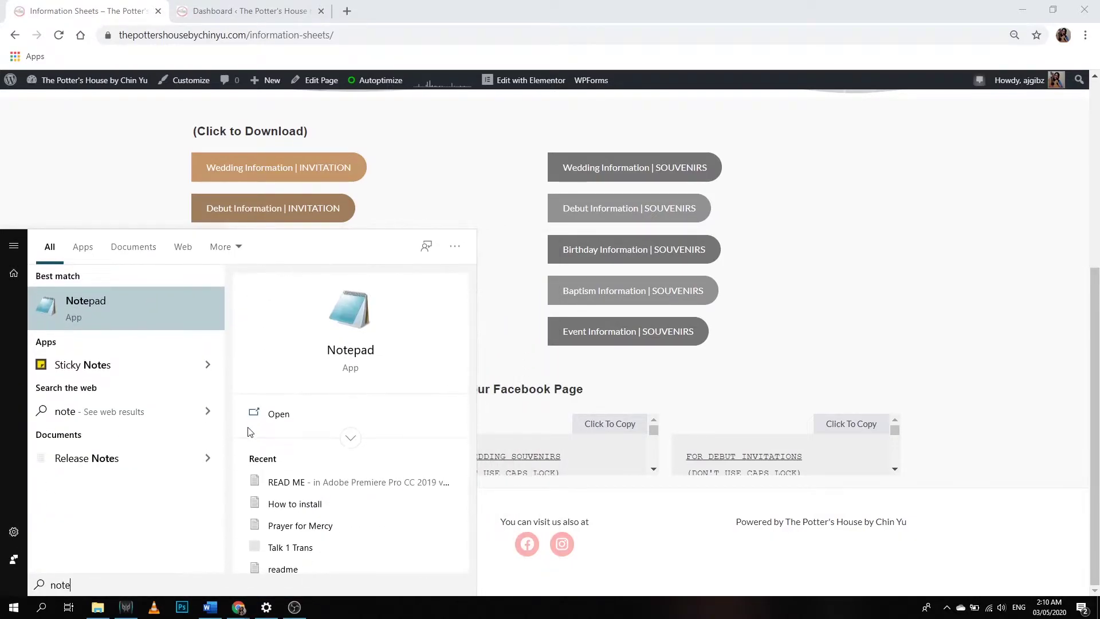
{"action": "key", "text": "Return"}
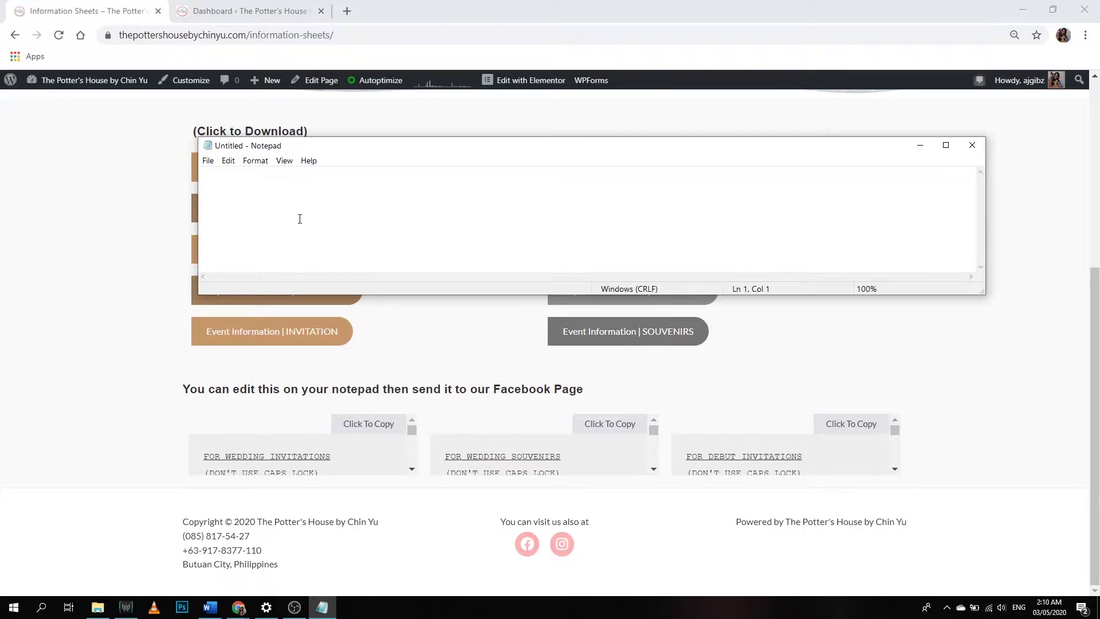
{"action": "key", "text": "ctrl+v"}
{"action": "scroll", "coordinate": [300, 219], "scroll_direction": "up", "scroll_amount": 18}
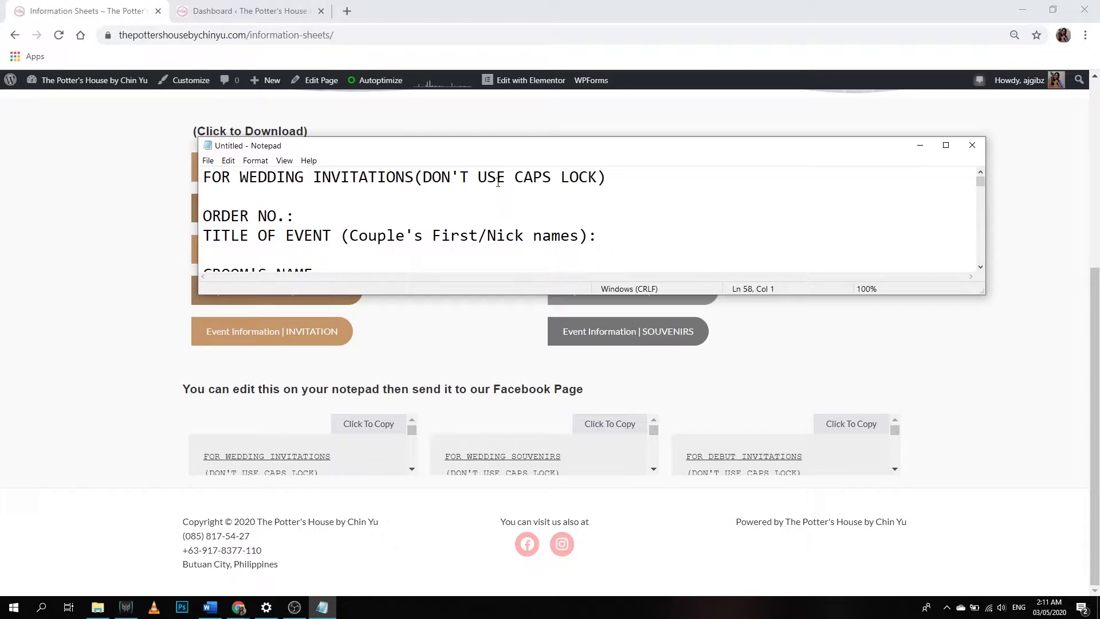
{"action": "left_click", "coordinate": [377, 283]}
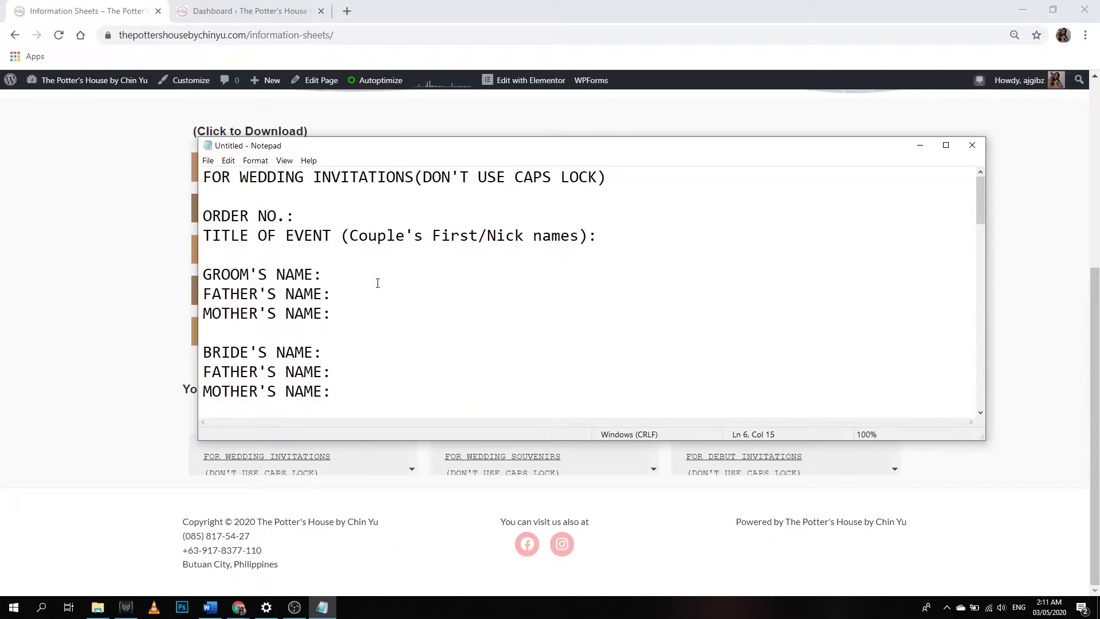
{"action": "type", "text": "dfagra"}
{"action": "left_click", "coordinate": [972, 145]}
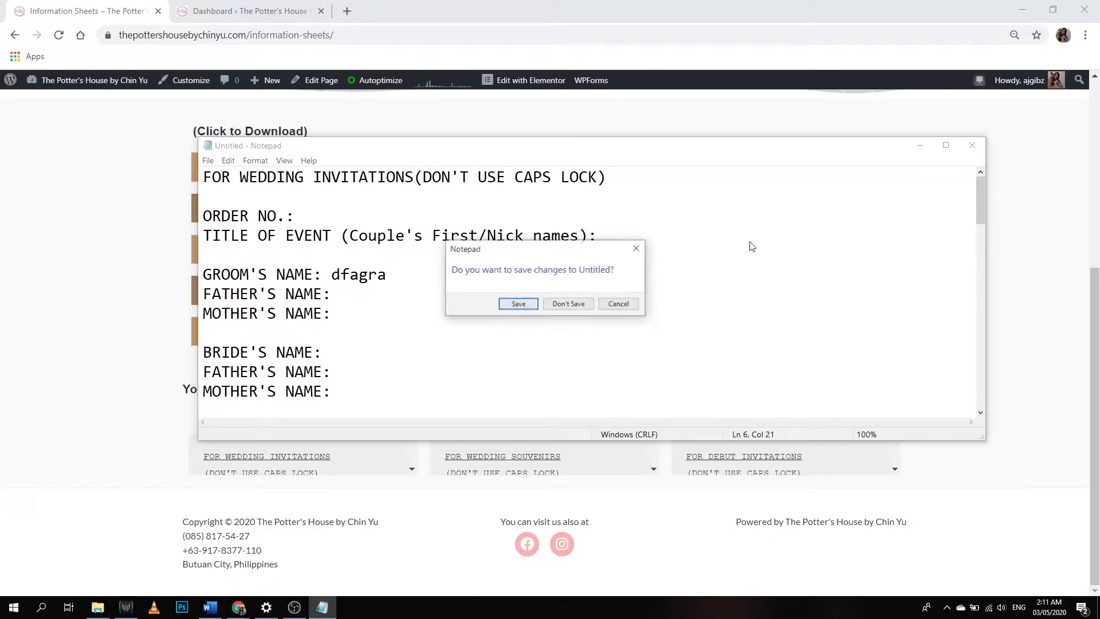
{"action": "left_click", "coordinate": [569, 304]}
Step: Go from the admin dashboard to the Plugins > Add New page
{"action": "scroll", "coordinate": [397, 445], "scroll_direction": "down", "scroll_amount": 1}
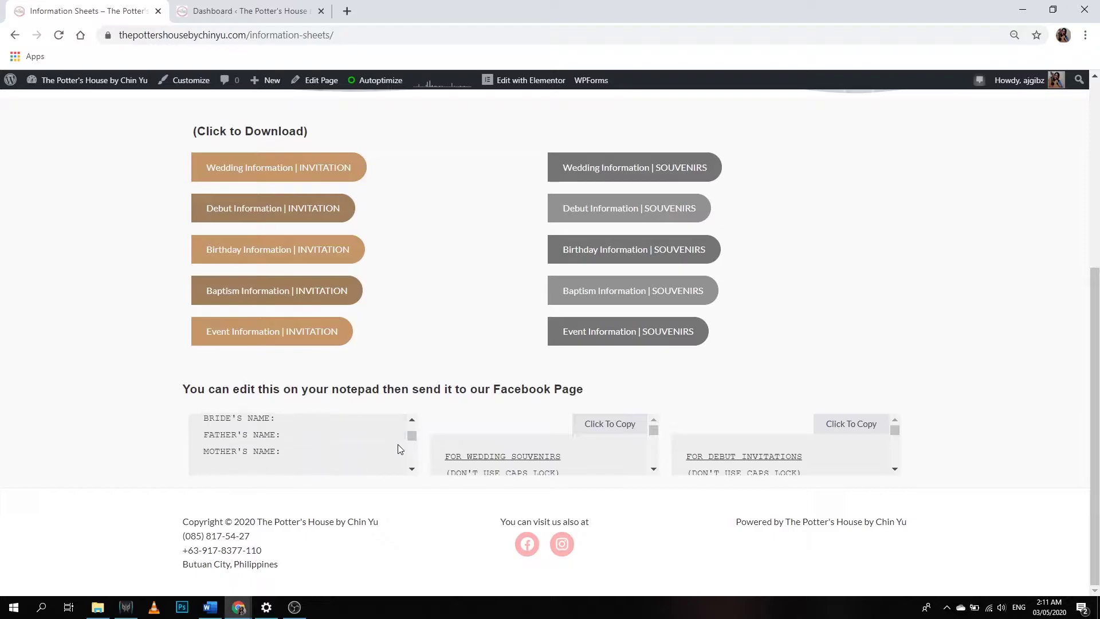
{"action": "scroll", "coordinate": [397, 444], "scroll_direction": "up", "scroll_amount": 1}
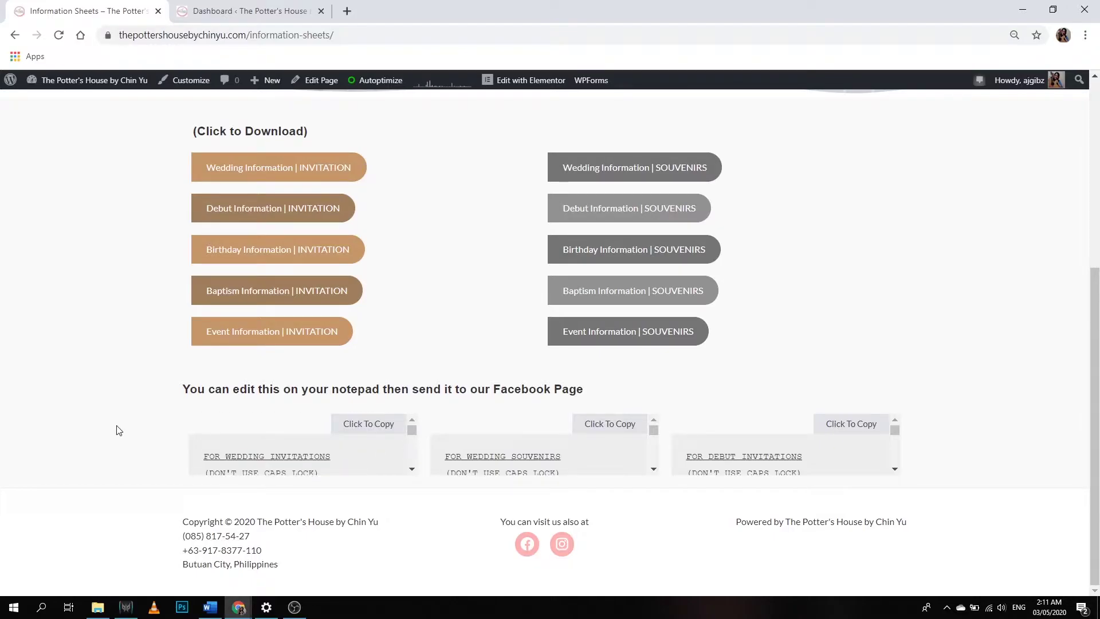
{"action": "left_click", "coordinate": [231, 9]}
{"action": "scroll", "coordinate": [59, 363], "scroll_direction": "down", "scroll_amount": 10}
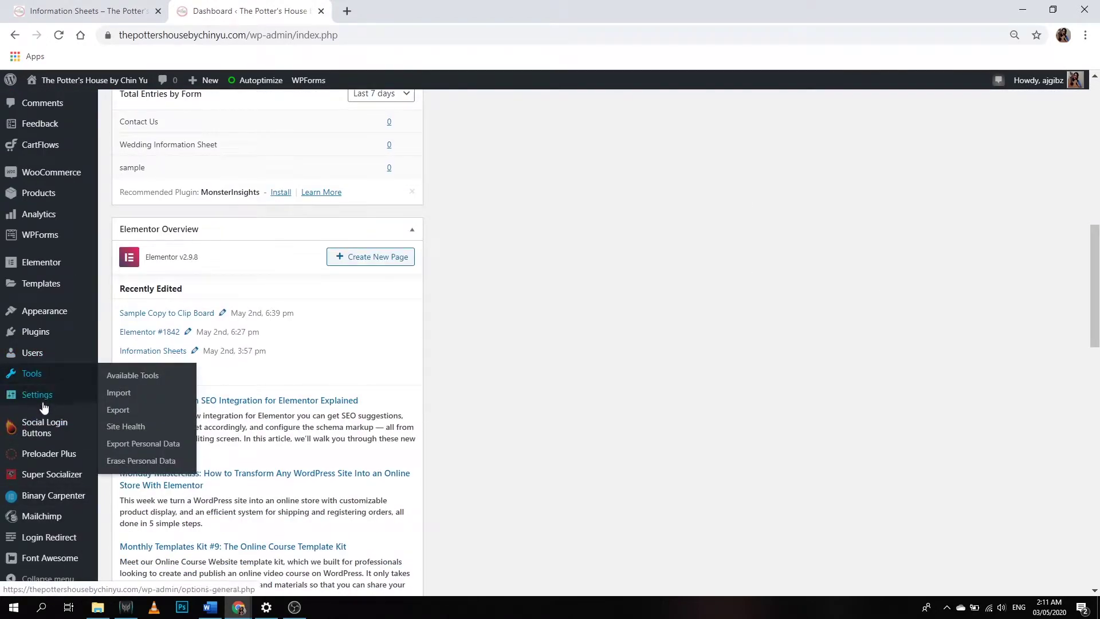
{"action": "mouse_move", "coordinate": [36, 335]}
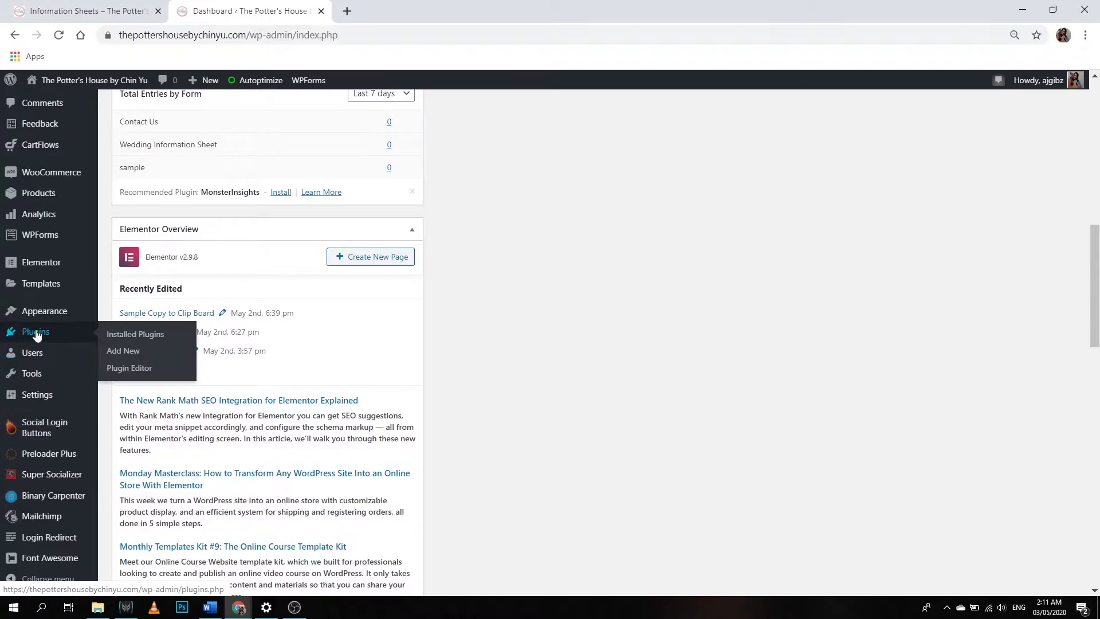
{"action": "left_click", "coordinate": [132, 352]}
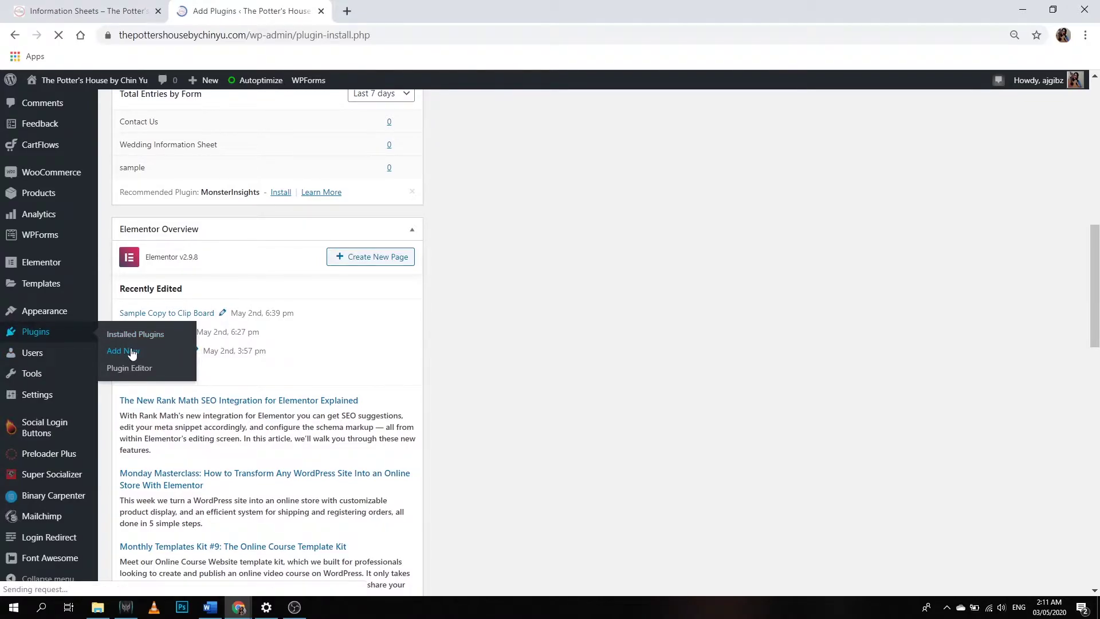
Step: Search the plugin directory for 'copy anything to clipboard'
{"action": "scroll", "coordinate": [770, 355], "scroll_direction": "down", "scroll_amount": 1}
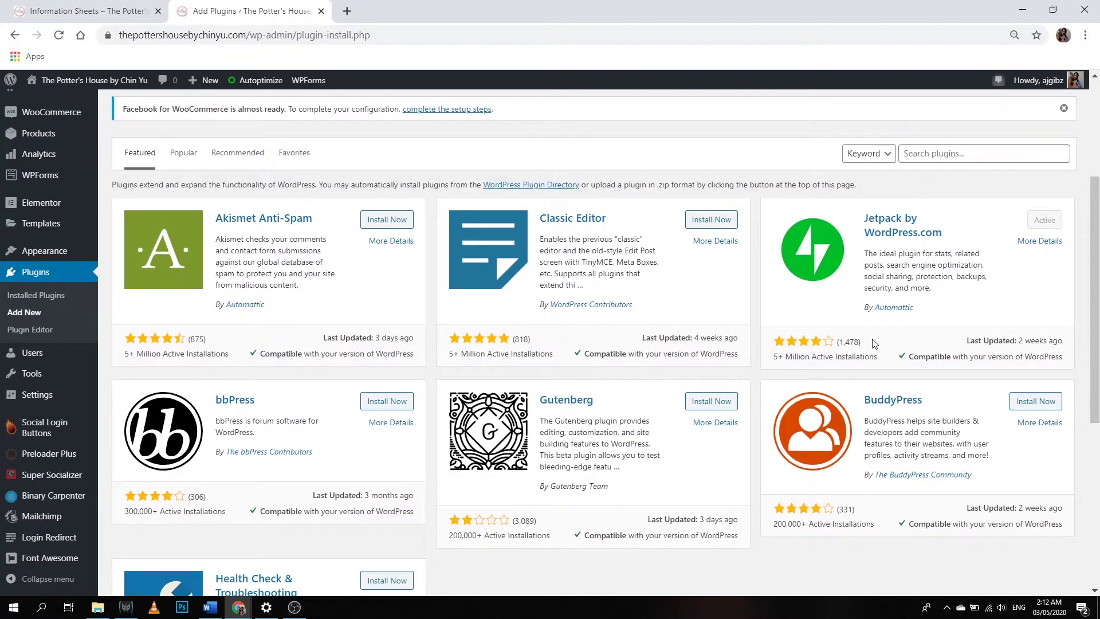
{"action": "left_click", "coordinate": [970, 160]}
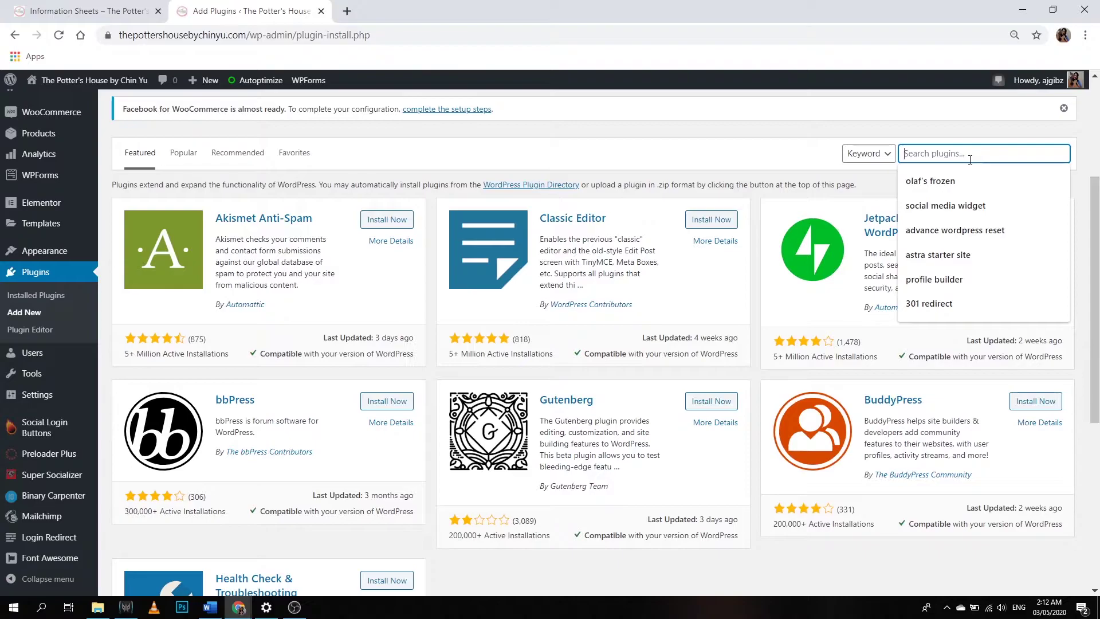
{"action": "left_click", "coordinate": [970, 159]}
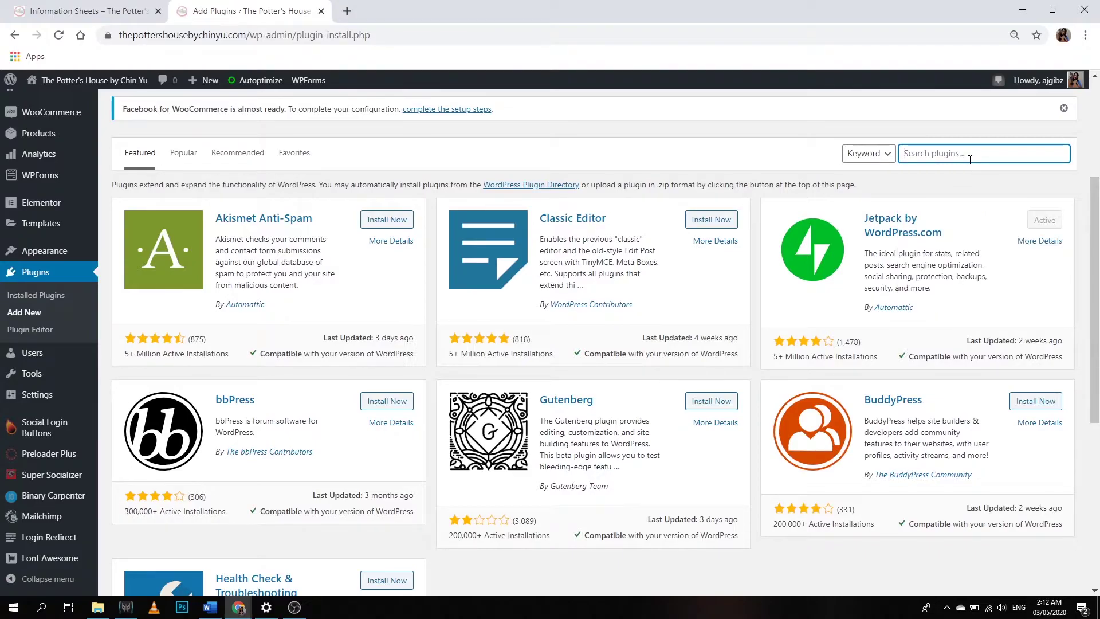
{"action": "type", "text": "copy anything to clipboard"}
{"action": "key", "text": "Return"}
{"action": "scroll", "coordinate": [290, 486], "scroll_direction": "down", "scroll_amount": 2}
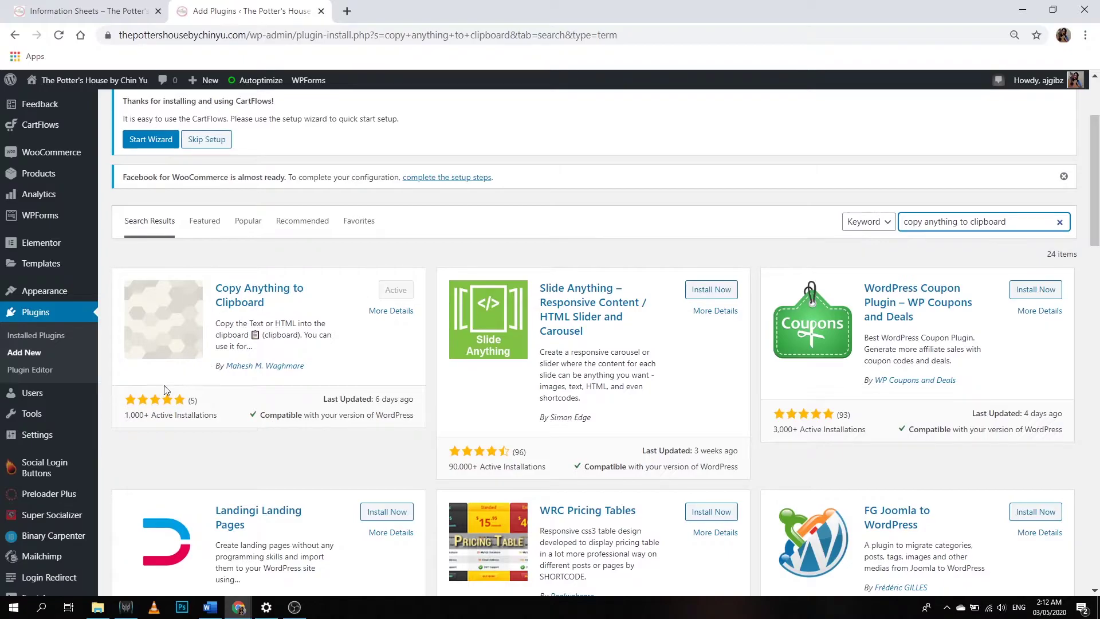
Step: Open Settings > Copy to Clipboard and keep the Selector as 'pre'
{"action": "left_click", "coordinate": [36, 443]}
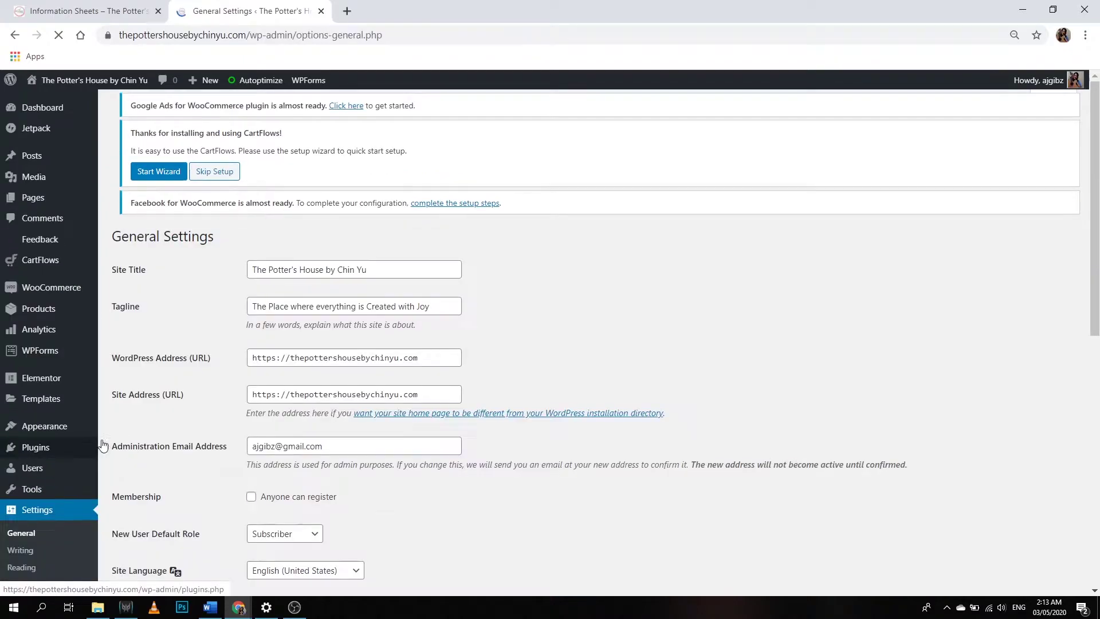
{"action": "scroll", "coordinate": [50, 464], "scroll_direction": "down", "scroll_amount": 5}
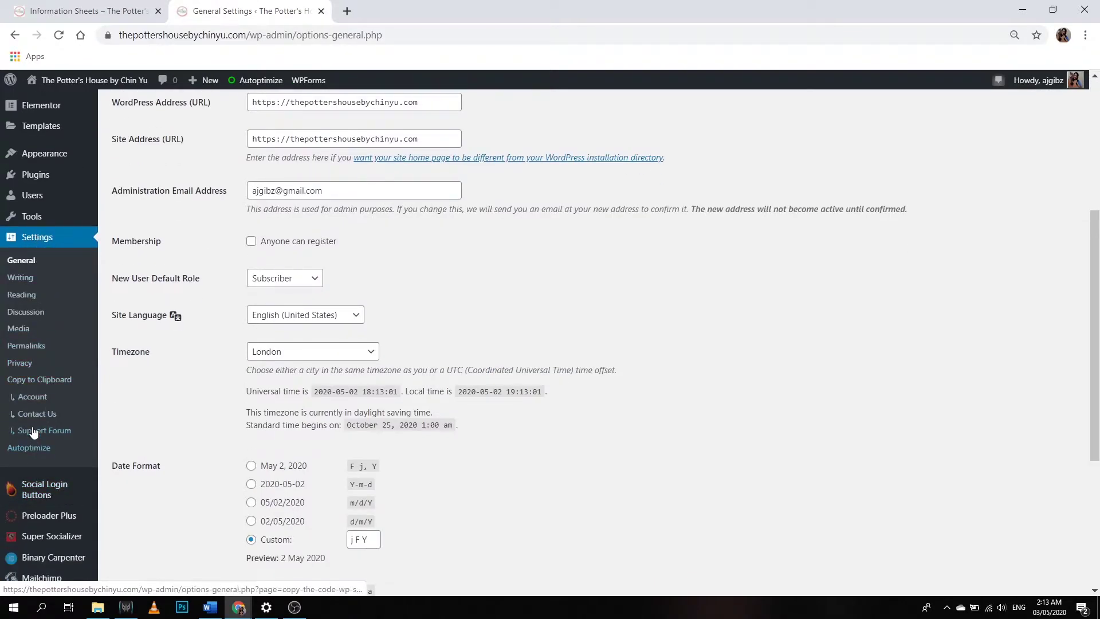
{"action": "left_click", "coordinate": [45, 383]}
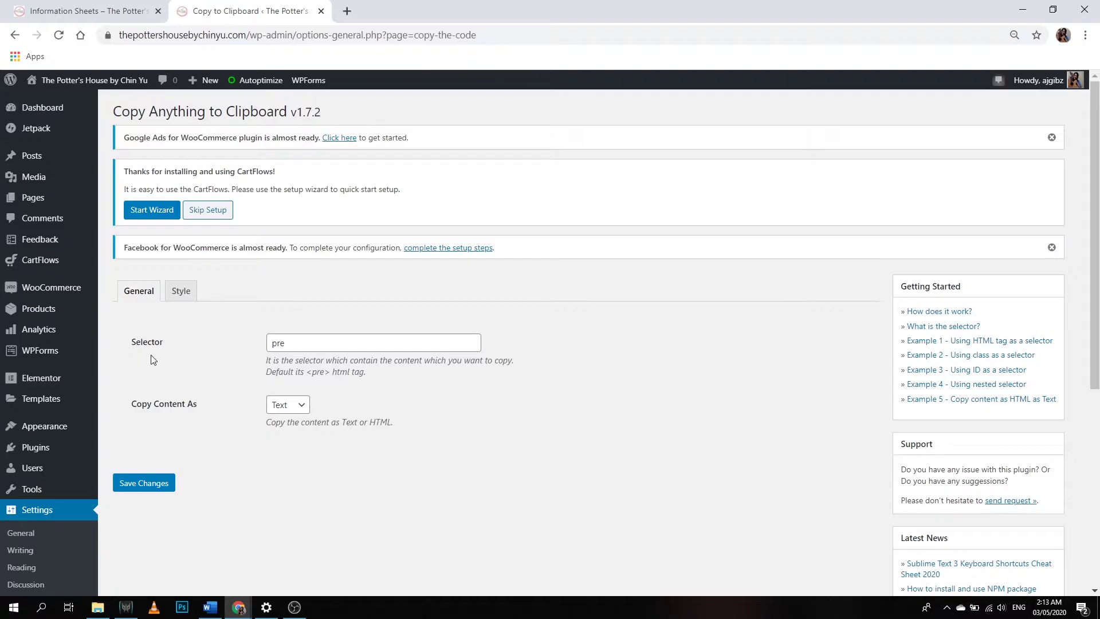
{"action": "left_click", "coordinate": [305, 343]}
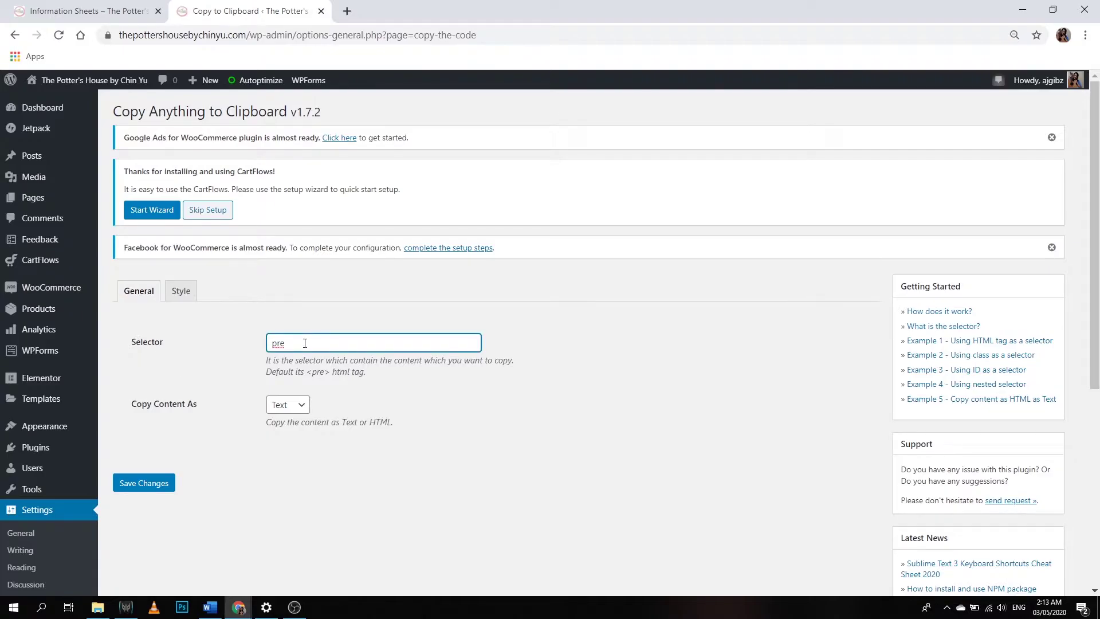
{"action": "left_click", "coordinate": [398, 373]}
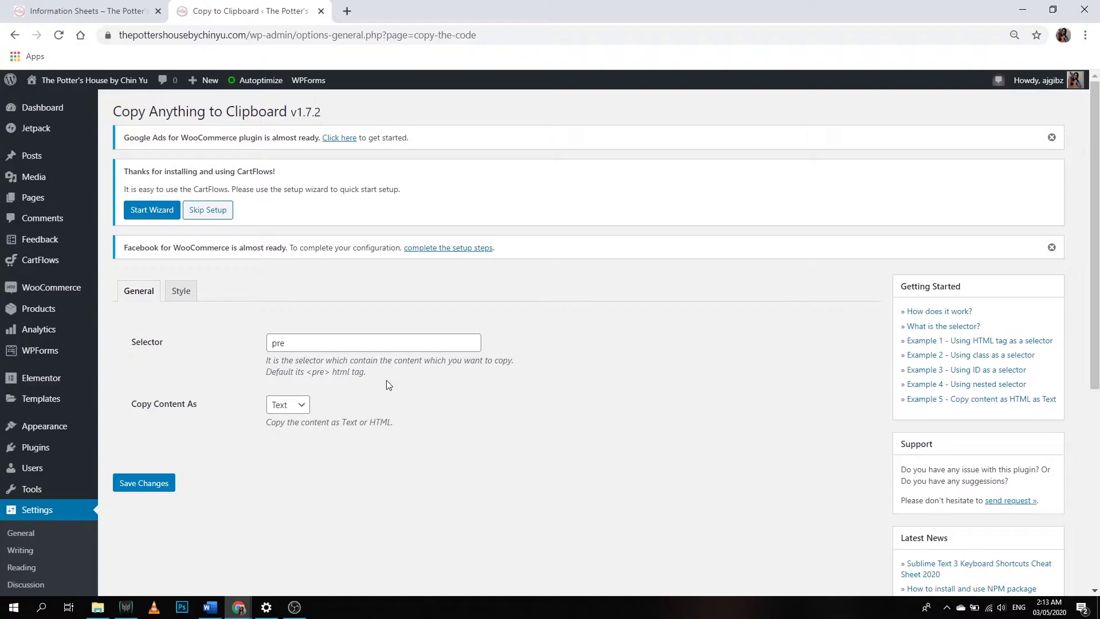
Step: Set Copy Content As to Text and save the general settings
{"action": "left_click", "coordinate": [304, 407]}
{"action": "left_click", "coordinate": [305, 410]}
{"action": "left_click", "coordinate": [303, 409]}
{"action": "left_click", "coordinate": [330, 421]}
{"action": "left_click", "coordinate": [293, 409]}
{"action": "left_click", "coordinate": [162, 483]}
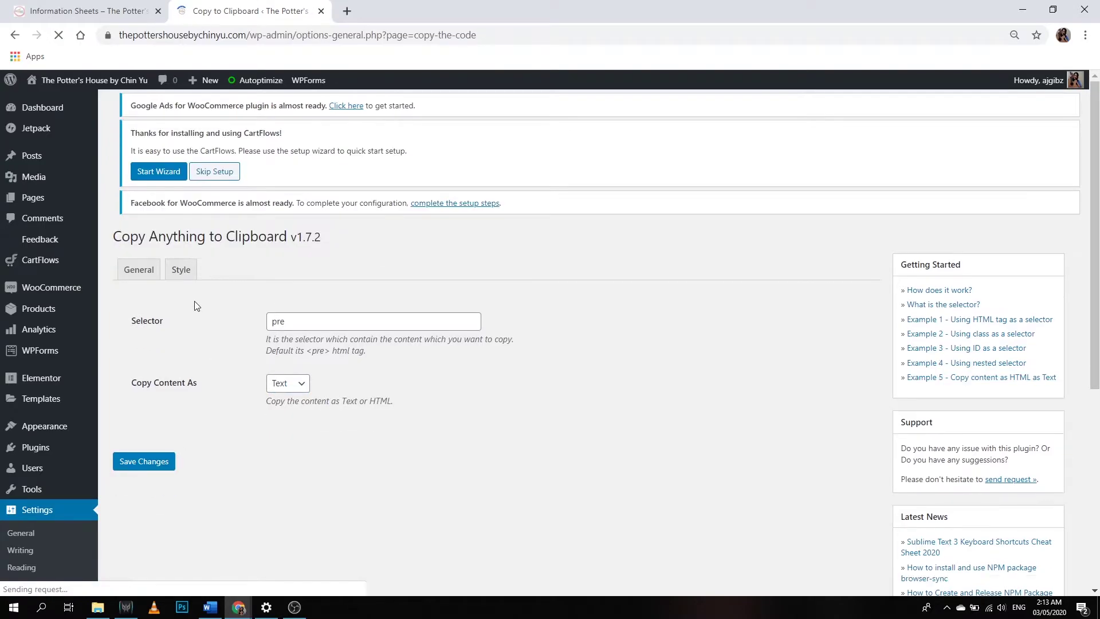
Step: In the Style tab keep 'Click to Copy' and 'Copied!', set position Outside, and save
{"action": "left_click", "coordinate": [181, 290]}
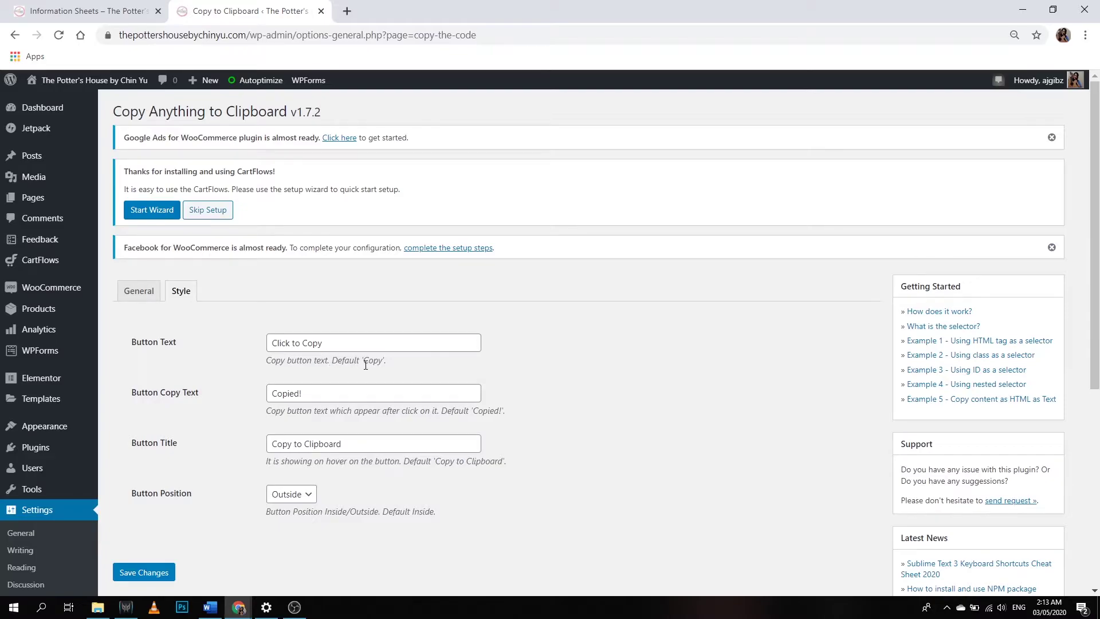
{"action": "left_click", "coordinate": [302, 342]}
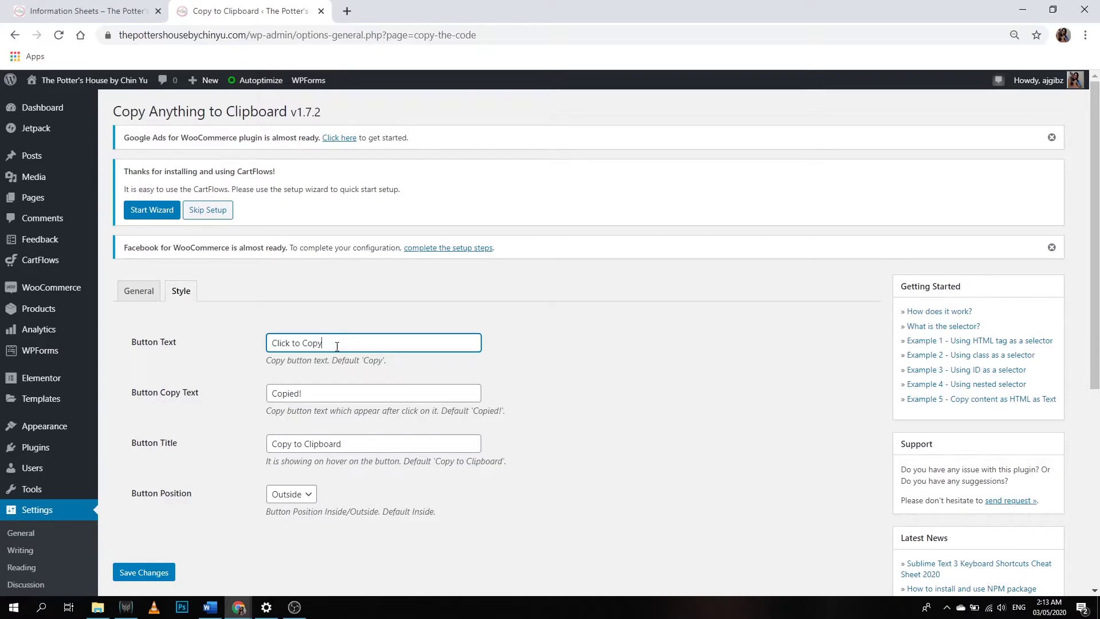
{"action": "left_click", "coordinate": [327, 391]}
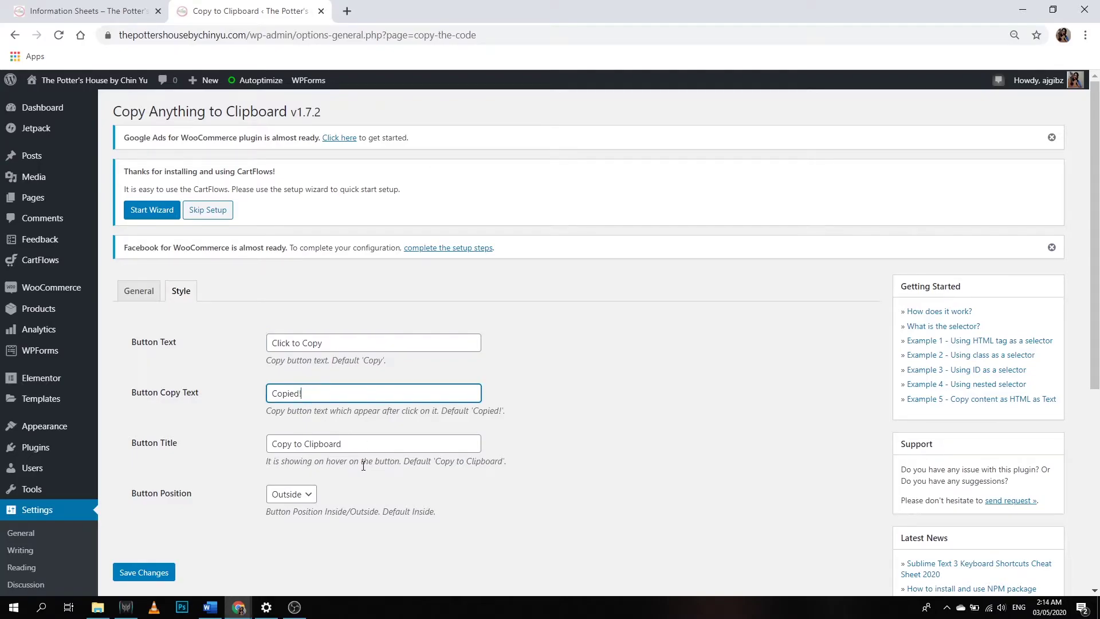
{"action": "scroll", "coordinate": [333, 495], "scroll_direction": "down", "scroll_amount": 3}
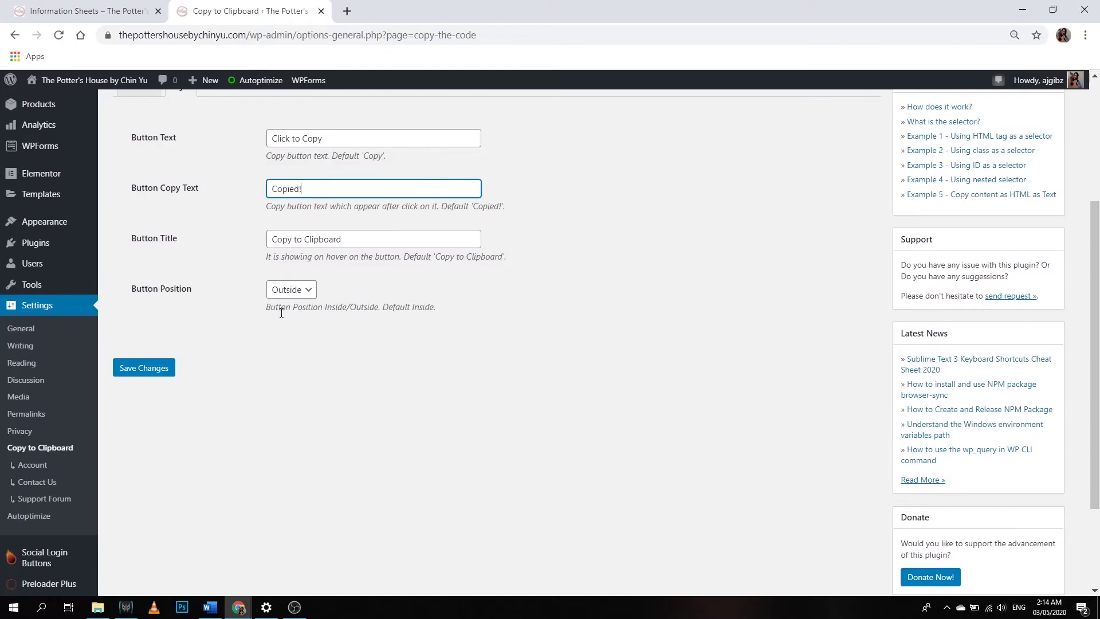
{"action": "left_click", "coordinate": [309, 293]}
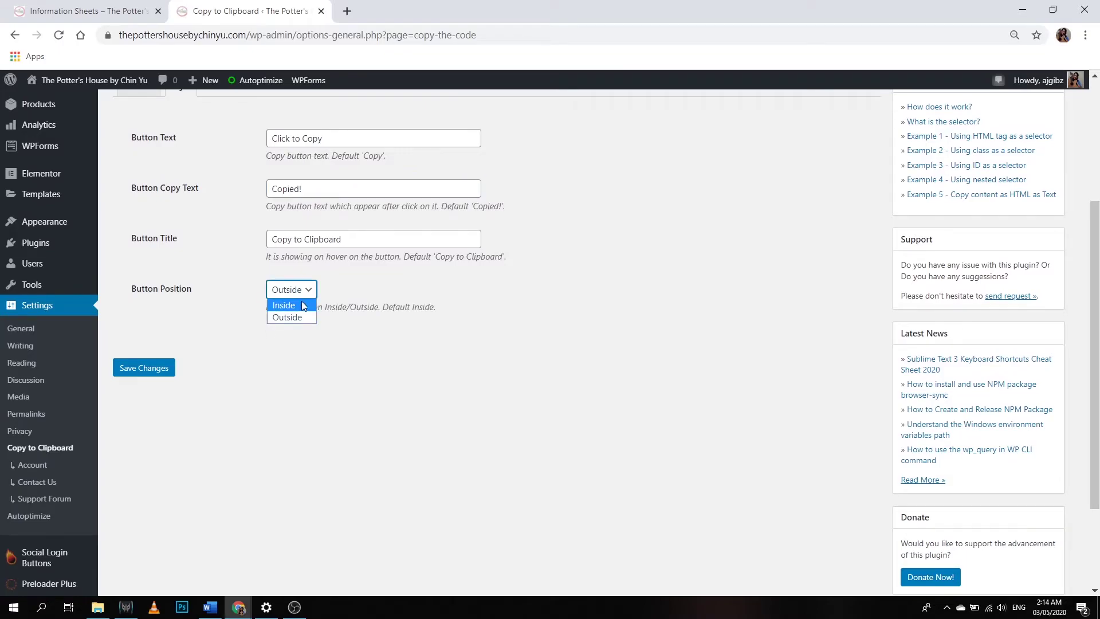
{"action": "left_click", "coordinate": [309, 305]}
{"action": "left_click", "coordinate": [310, 294]}
{"action": "left_click", "coordinate": [145, 371]}
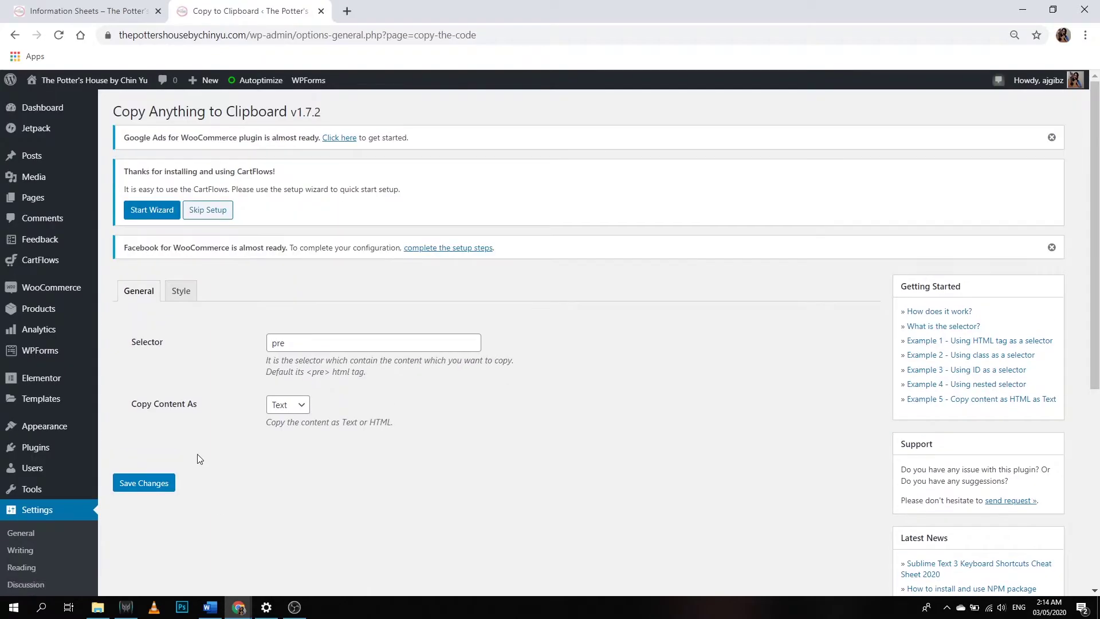
Step: Add a new page titled 'Sample Copy to clipboard' and open it in Elementor
{"action": "left_click", "coordinate": [41, 208]}
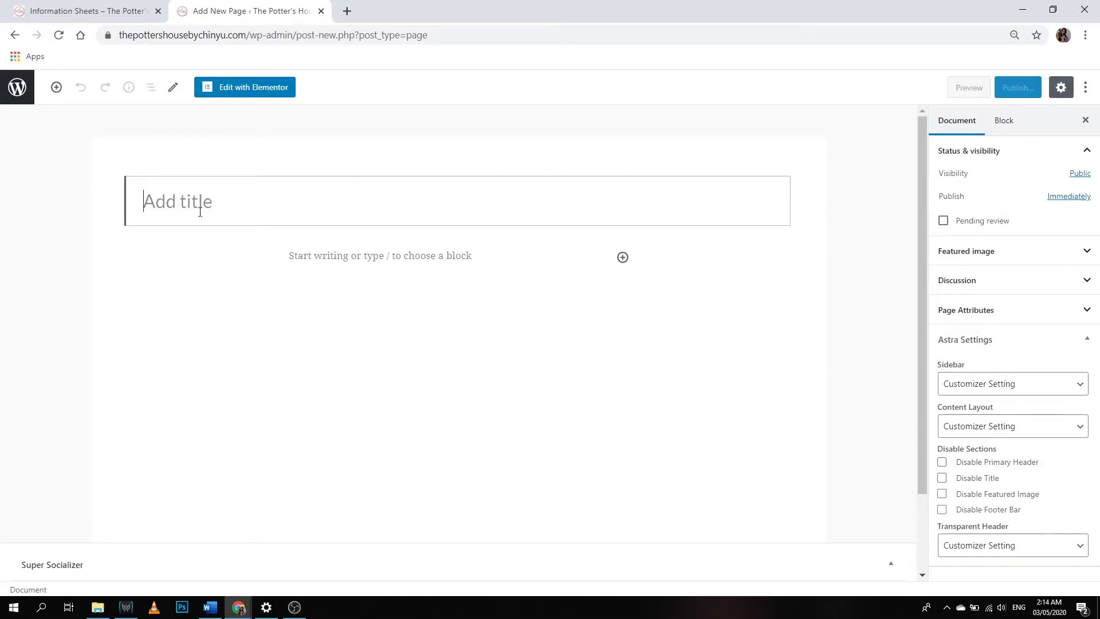
{"action": "type", "text": "Sample"}
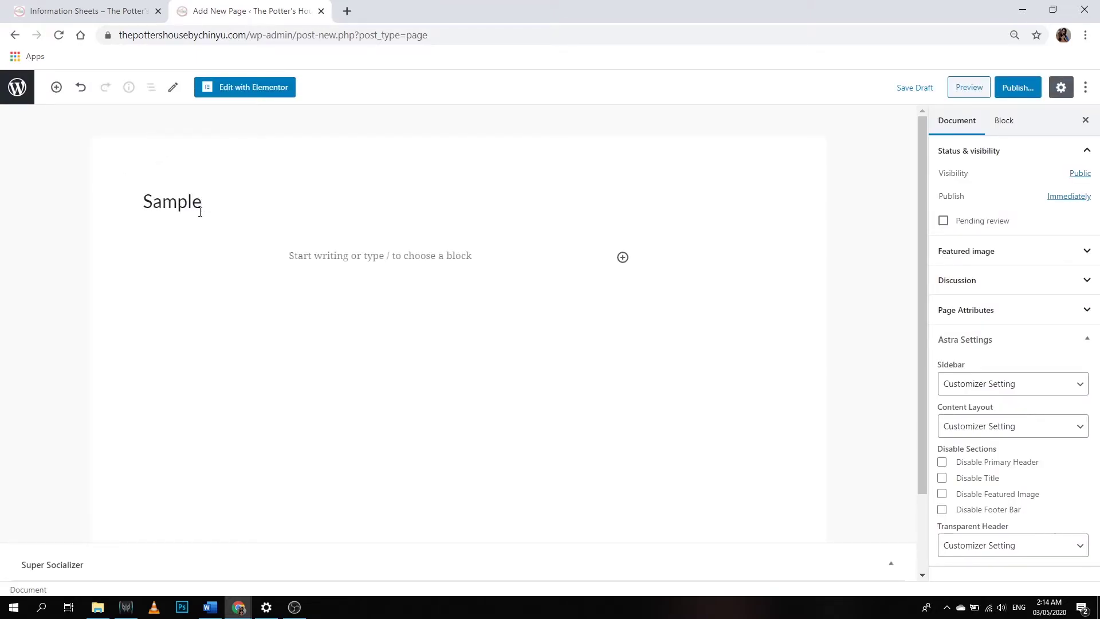
{"action": "type", "text": " Copy to clipbo"}
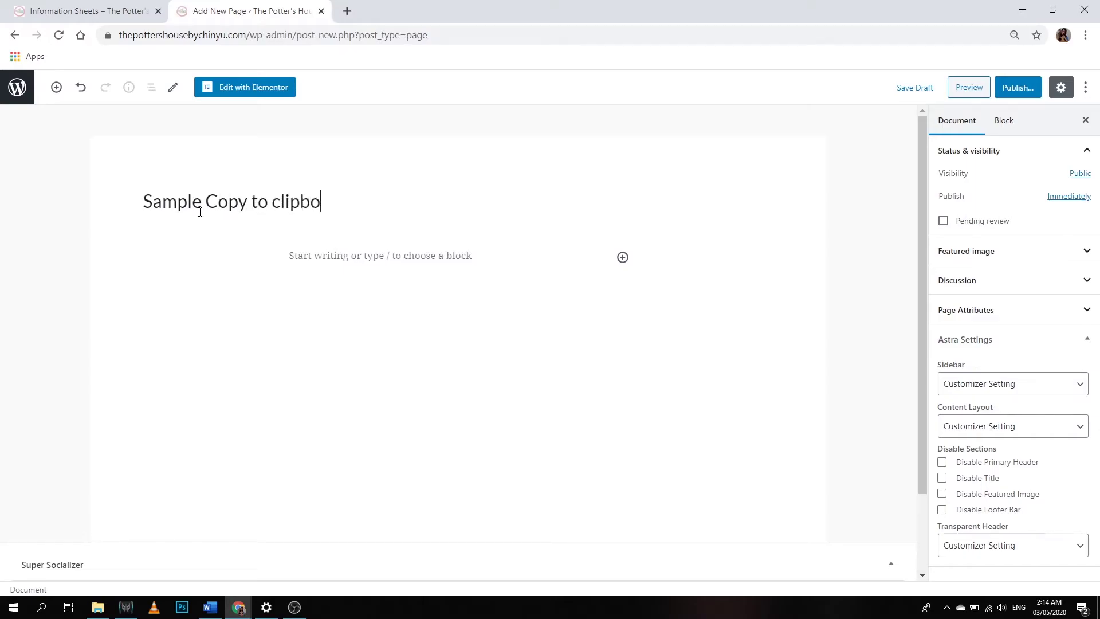
{"action": "type", "text": "ard"}
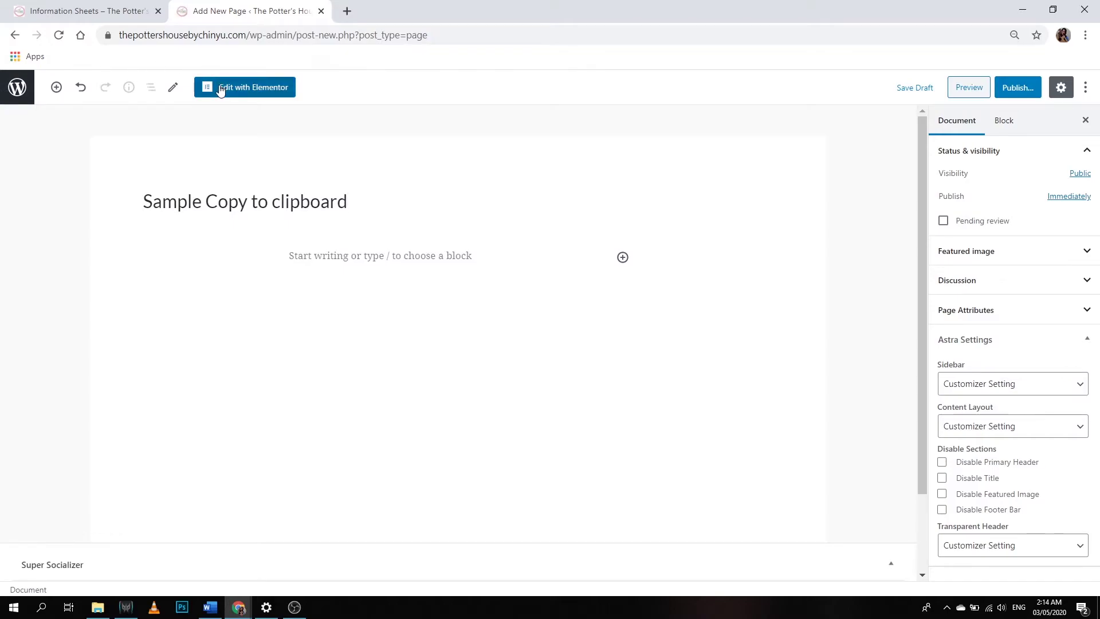
{"action": "left_click", "coordinate": [220, 89]}
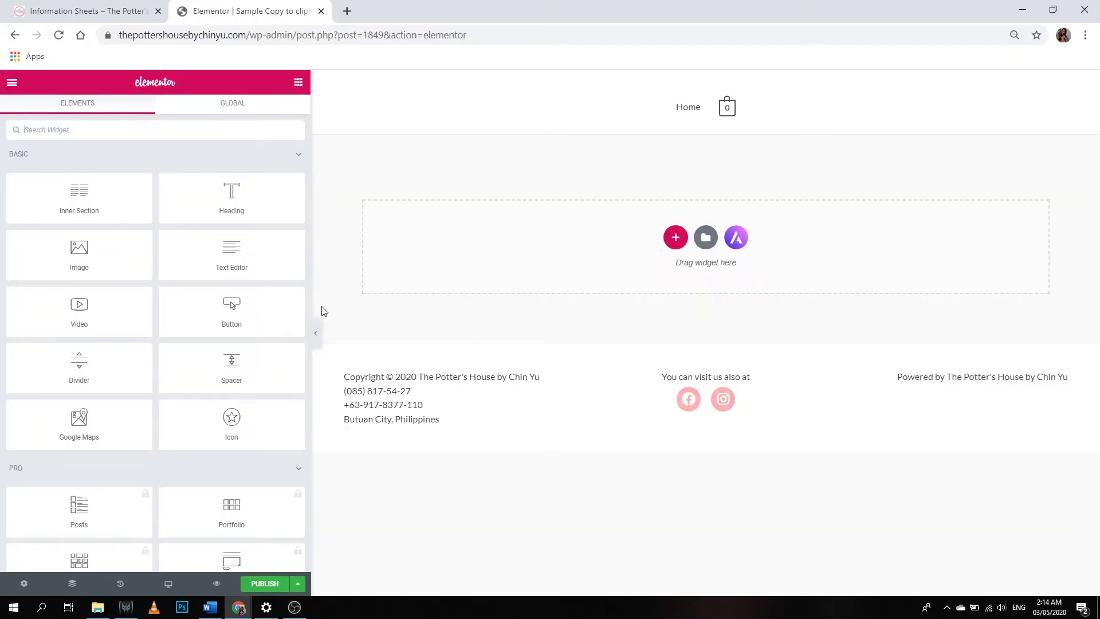
Step: Add a one-column section holding a Text Editor widget with placeholder lorem text
{"action": "left_click_drag", "start_coordinate": [311, 286], "coordinate": [214, 279]}
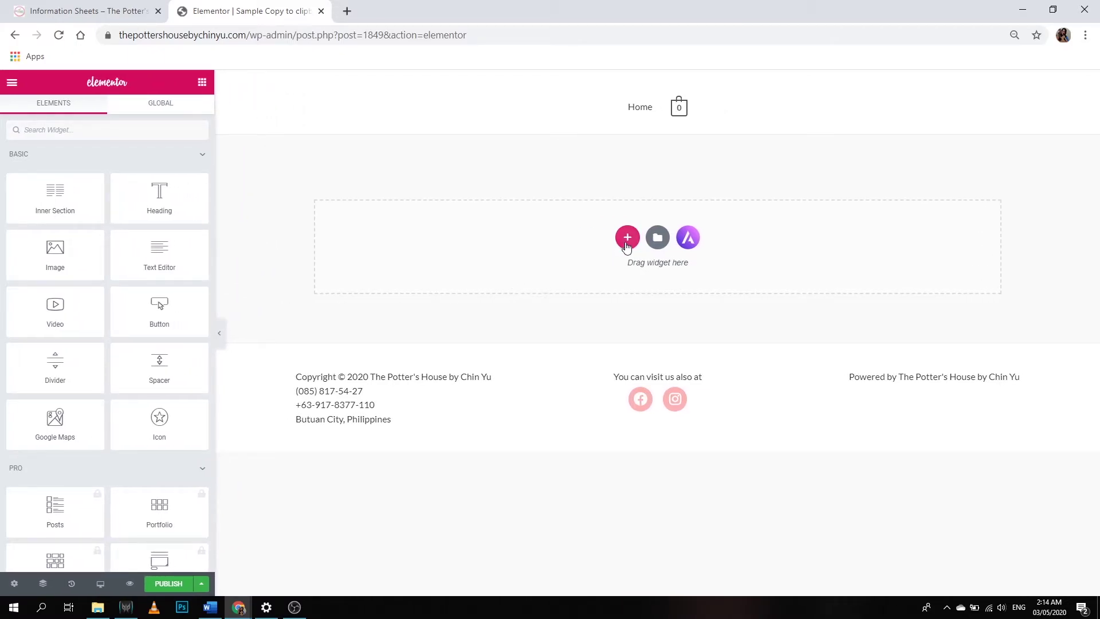
{"action": "left_click", "coordinate": [627, 239]}
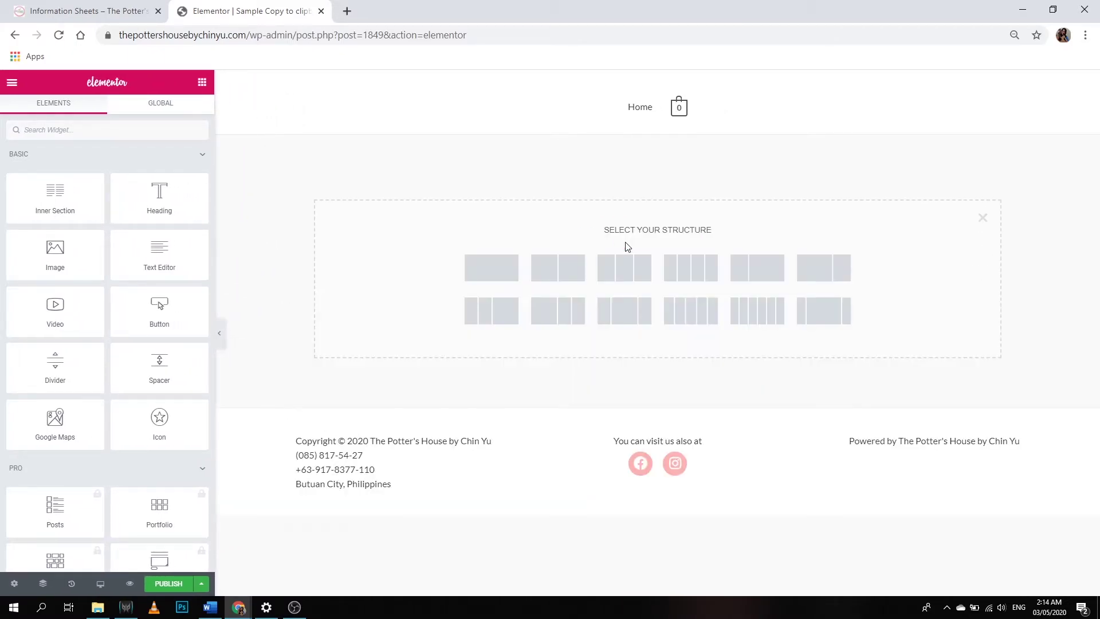
{"action": "left_click", "coordinate": [509, 274]}
{"action": "left_click", "coordinate": [178, 109]}
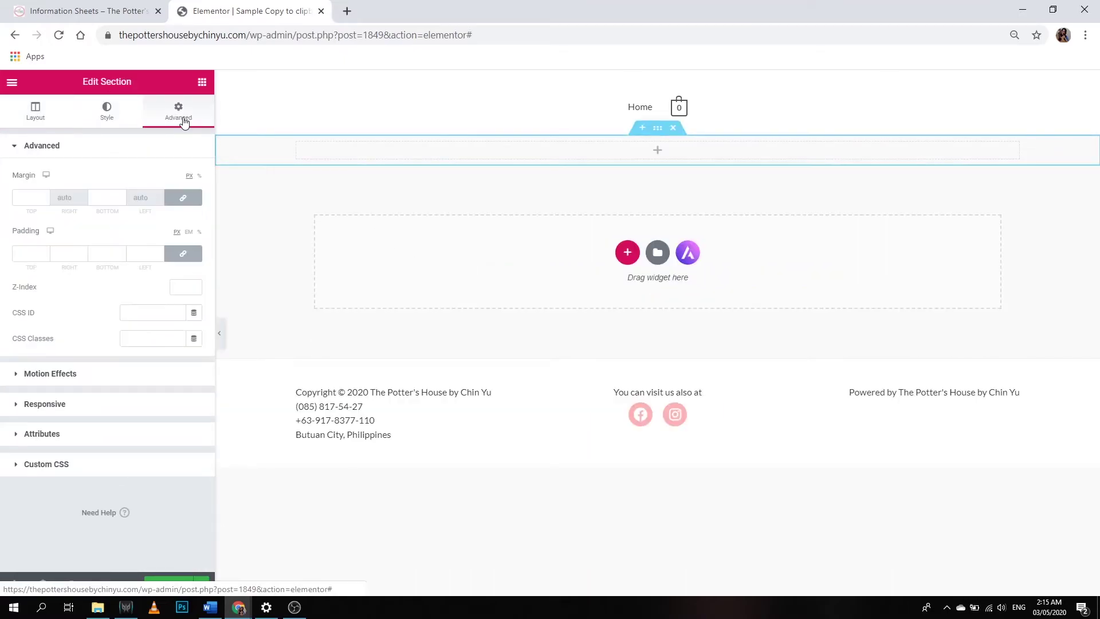
{"action": "left_click", "coordinate": [202, 84]}
{"action": "left_click_drag", "start_coordinate": [191, 269], "coordinate": [466, 152]}
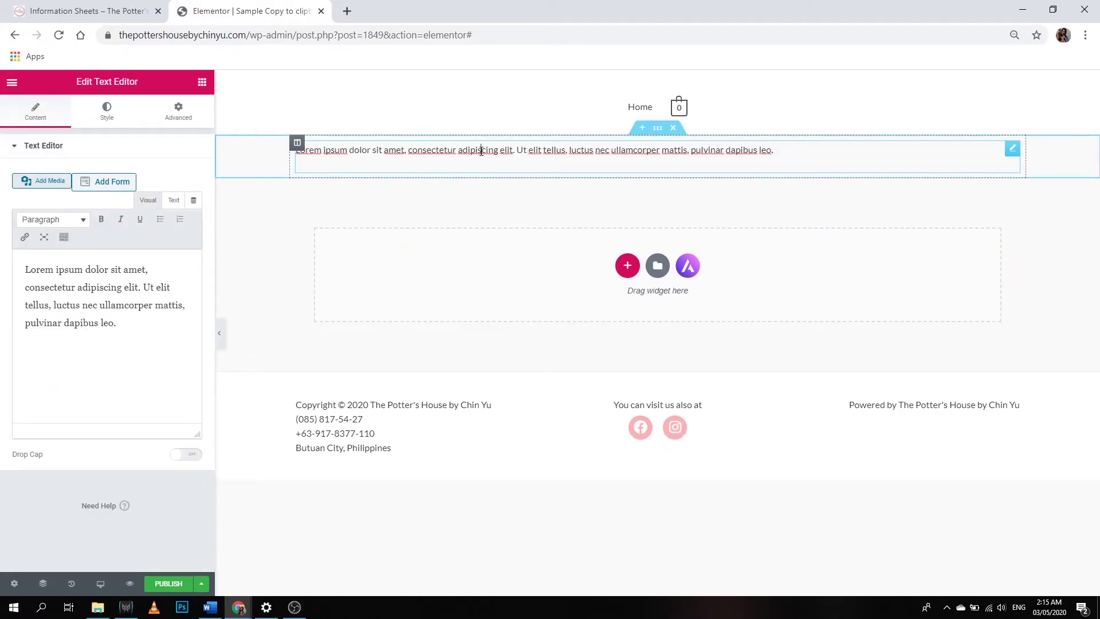
Step: Replace the lorem text with 'This is the text I want people to copy.' plus a tutorial line
{"action": "left_click", "coordinate": [99, 305]}
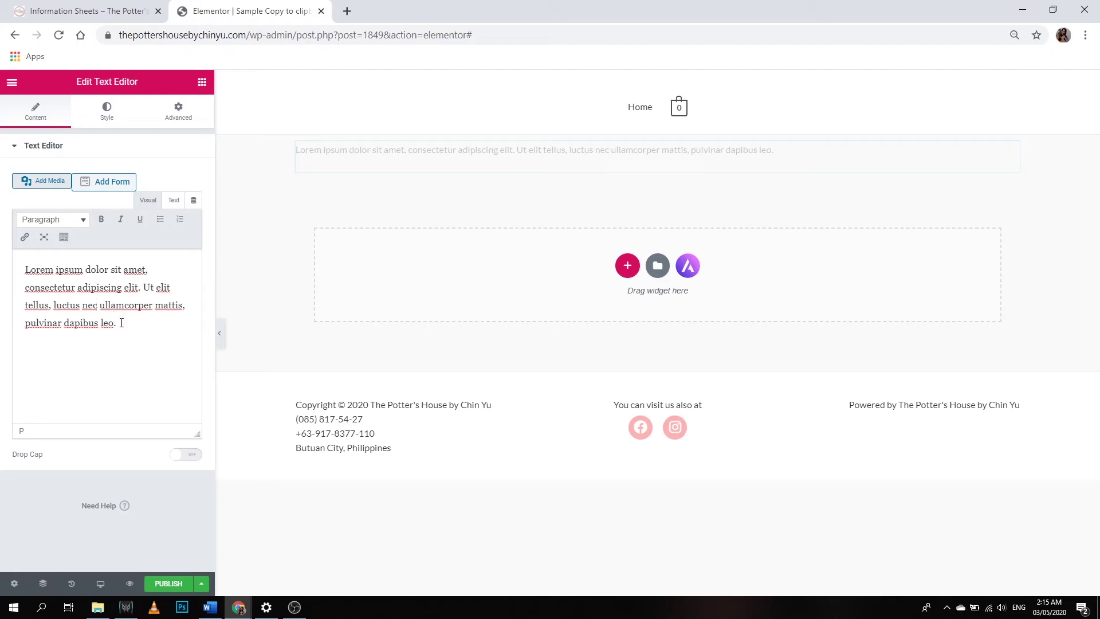
{"action": "key", "text": "ctrl+a"}
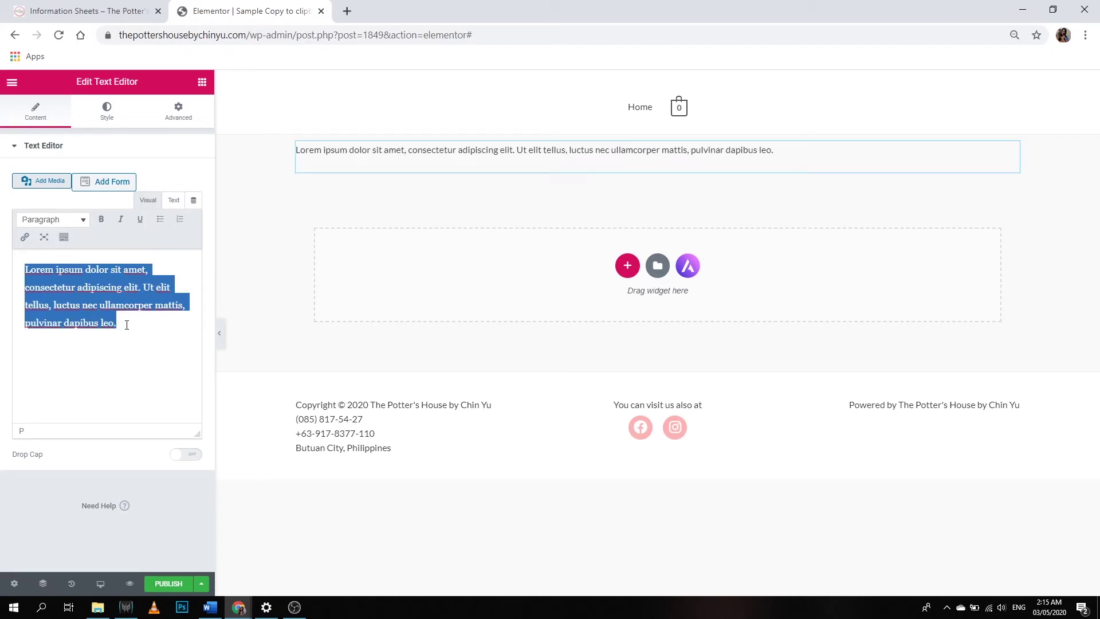
{"action": "type", "text": "Th"}
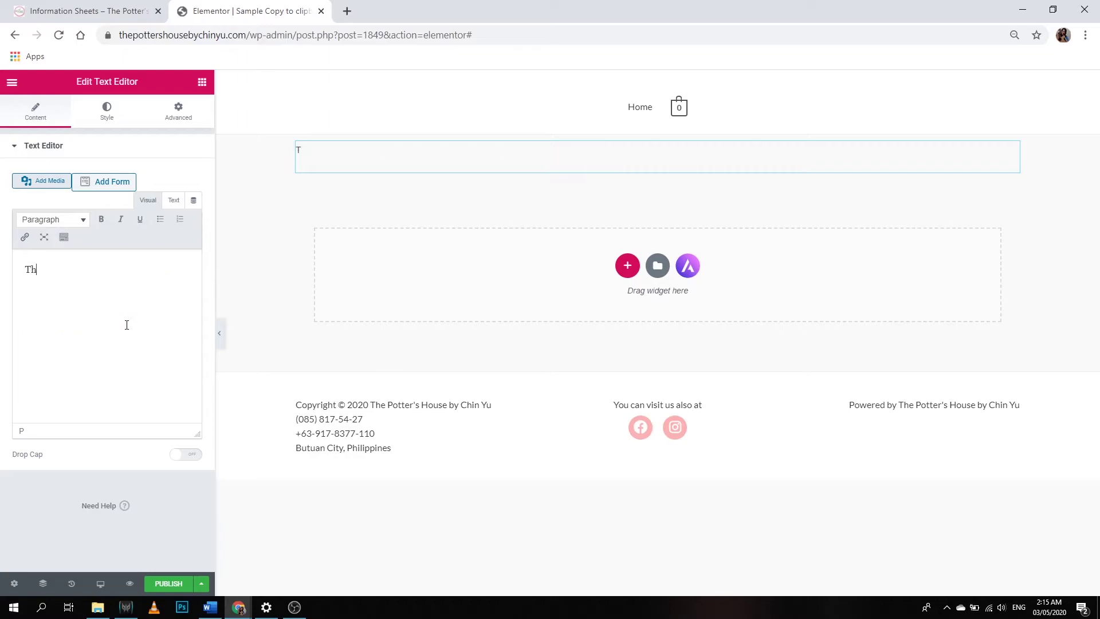
{"action": "type", "text": "is is the text I want peo"}
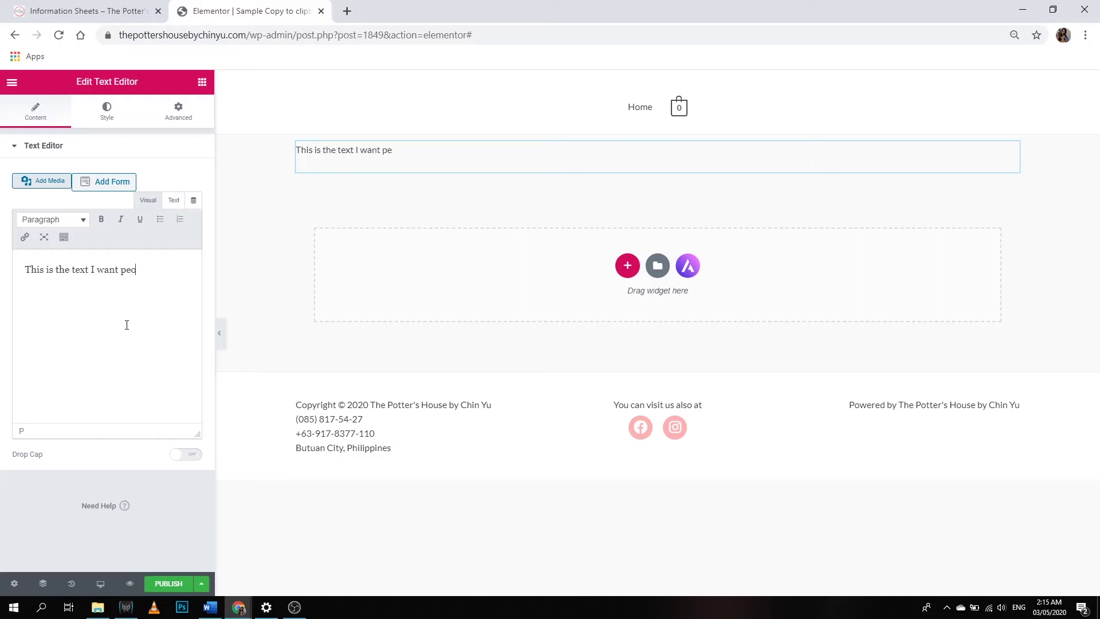
{"action": "type", "text": "ple to copy"}
{"action": "type", "text": "."}
{"action": "key", "text": "Return"}
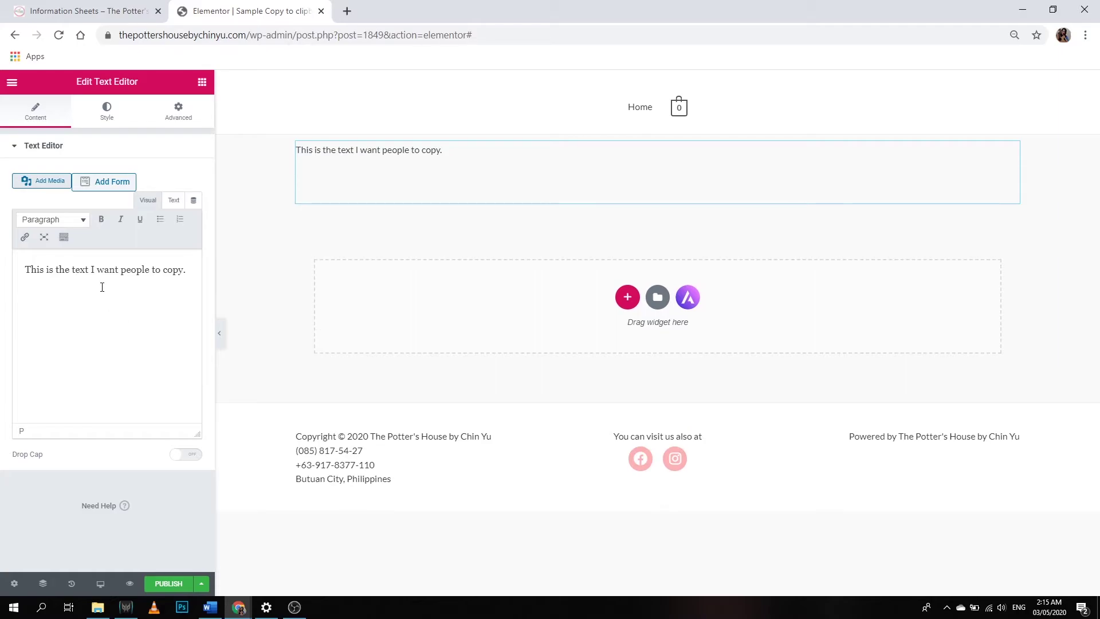
{"action": "type", "text": "I will add more te"}
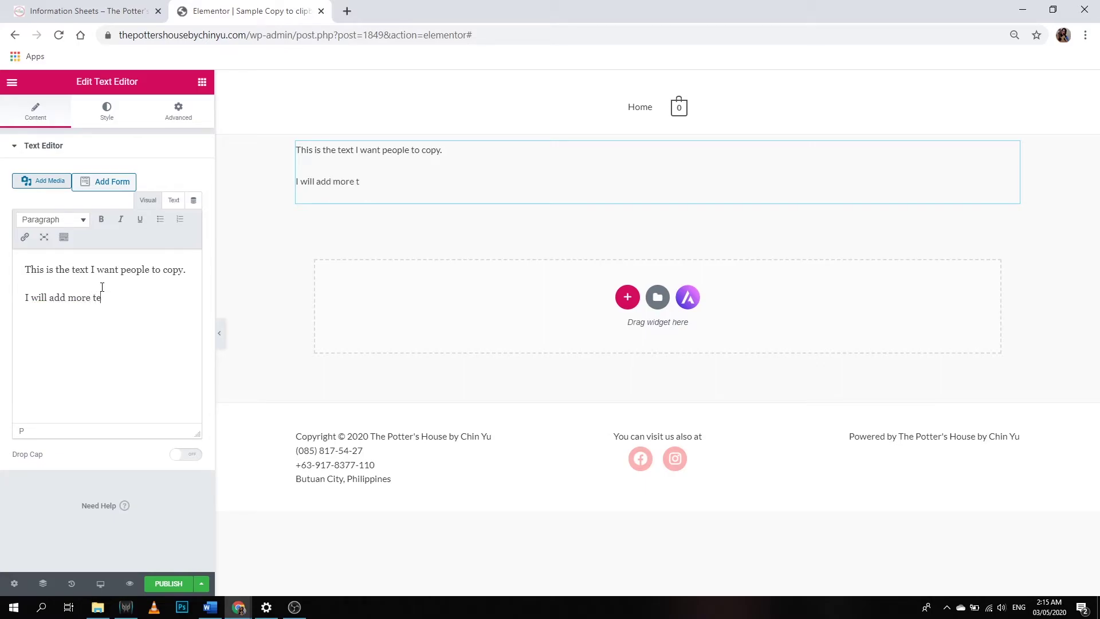
{"action": "type", "text": "xt... I hope this tutorial"}
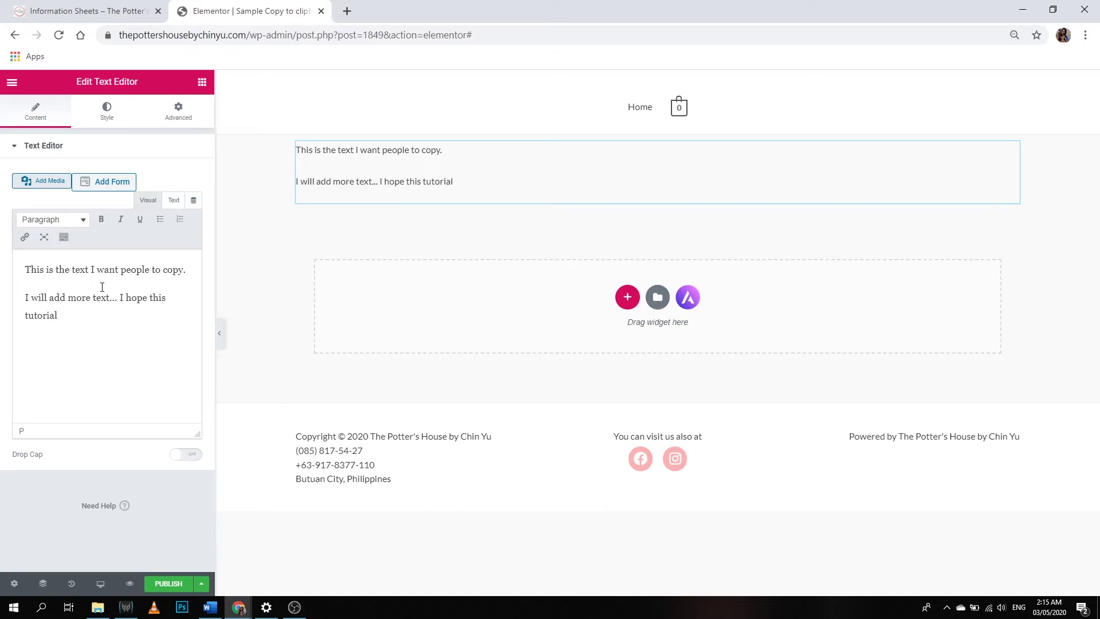
{"action": "type", "text": " really helps."}
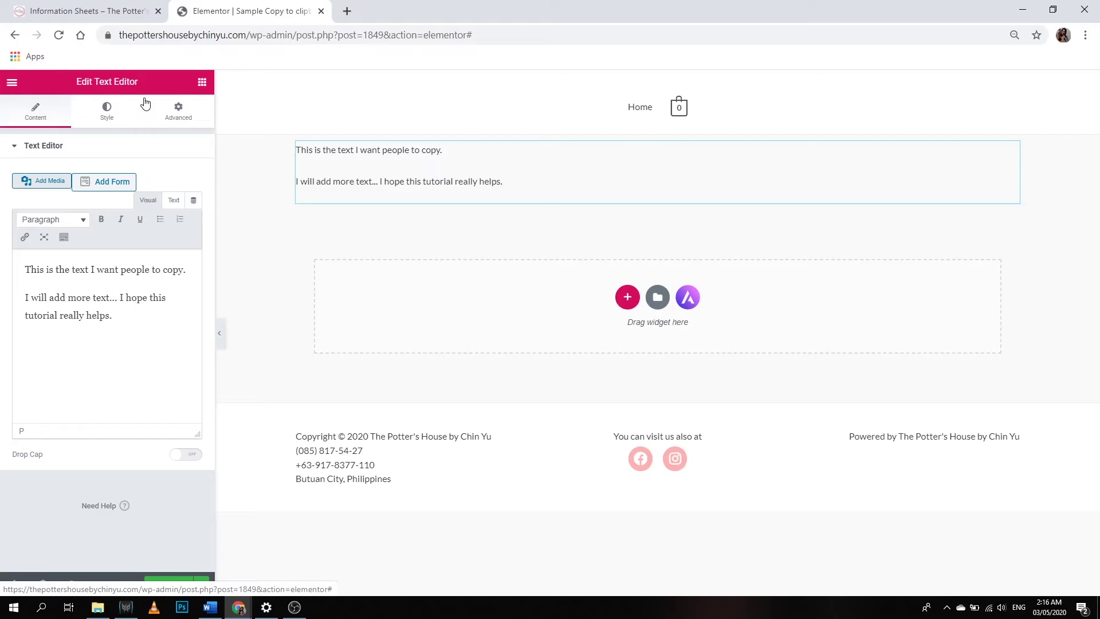
Step: Confirm the plugin selector is 'pre', then show the text widget in its Text (HTML) view
{"action": "double_click", "coordinate": [271, 337]}
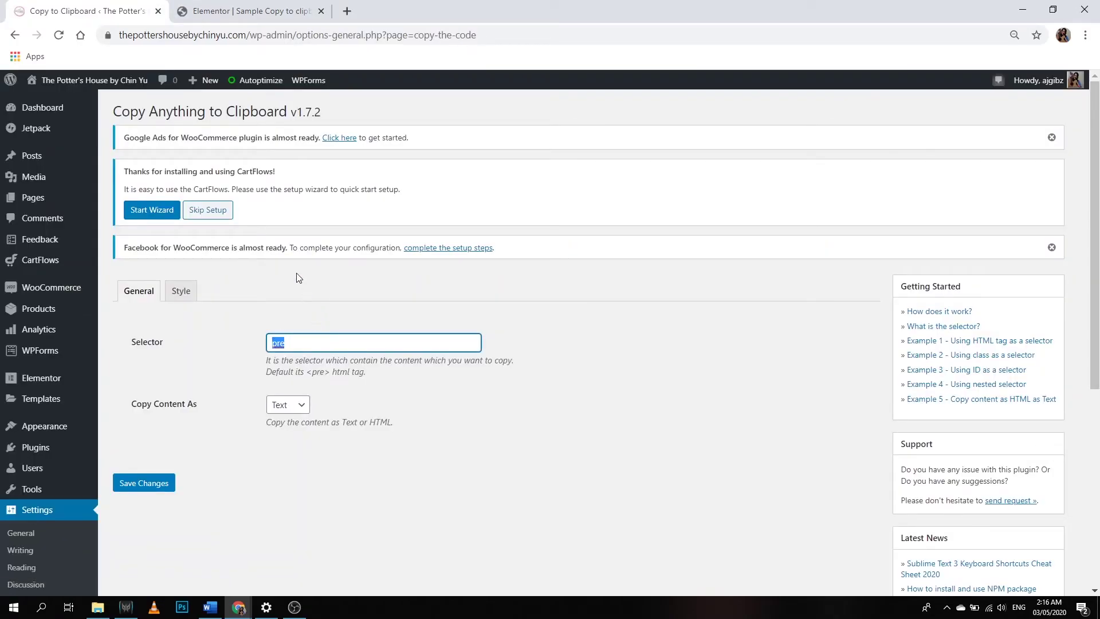
{"action": "left_click", "coordinate": [273, 7]}
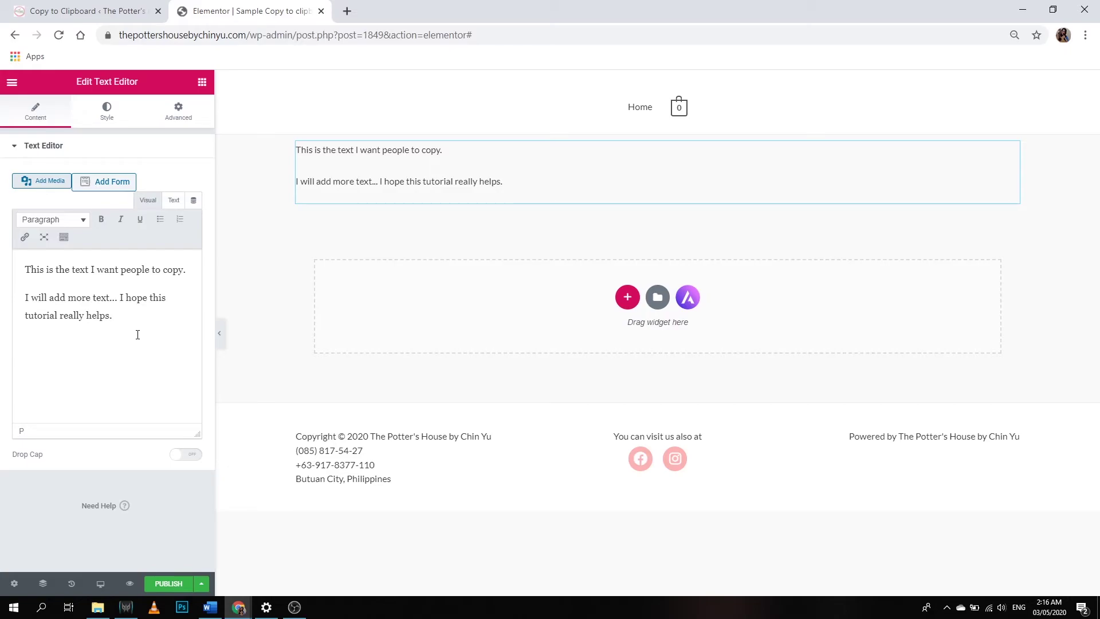
{"action": "left_click", "coordinate": [174, 202]}
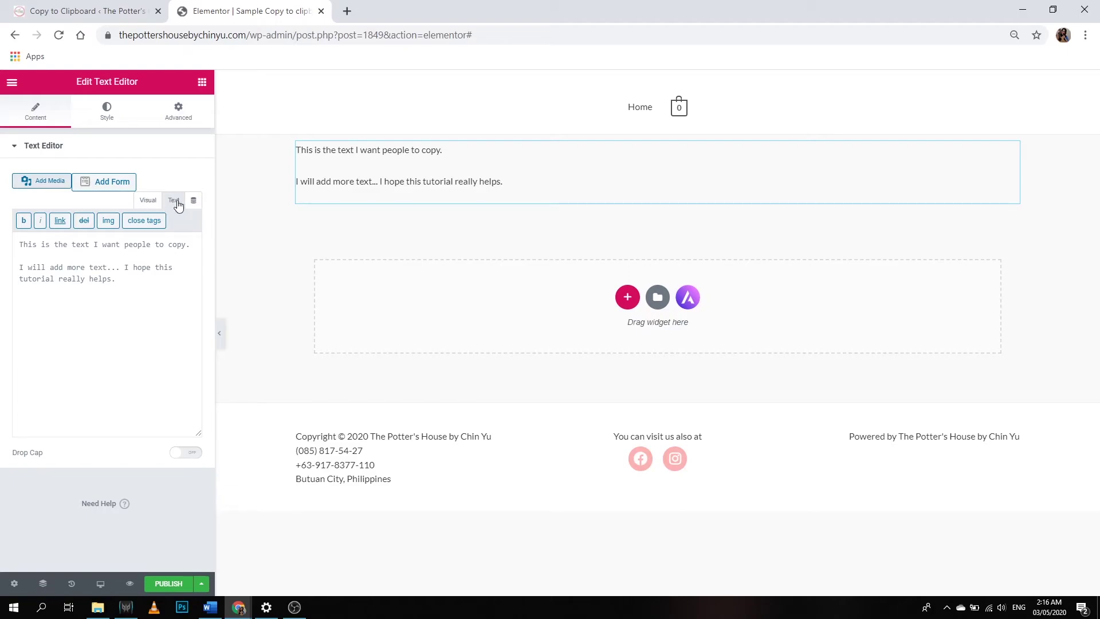
{"action": "left_click", "coordinate": [148, 204]}
{"action": "left_click", "coordinate": [173, 206]}
{"action": "left_click", "coordinate": [148, 204]}
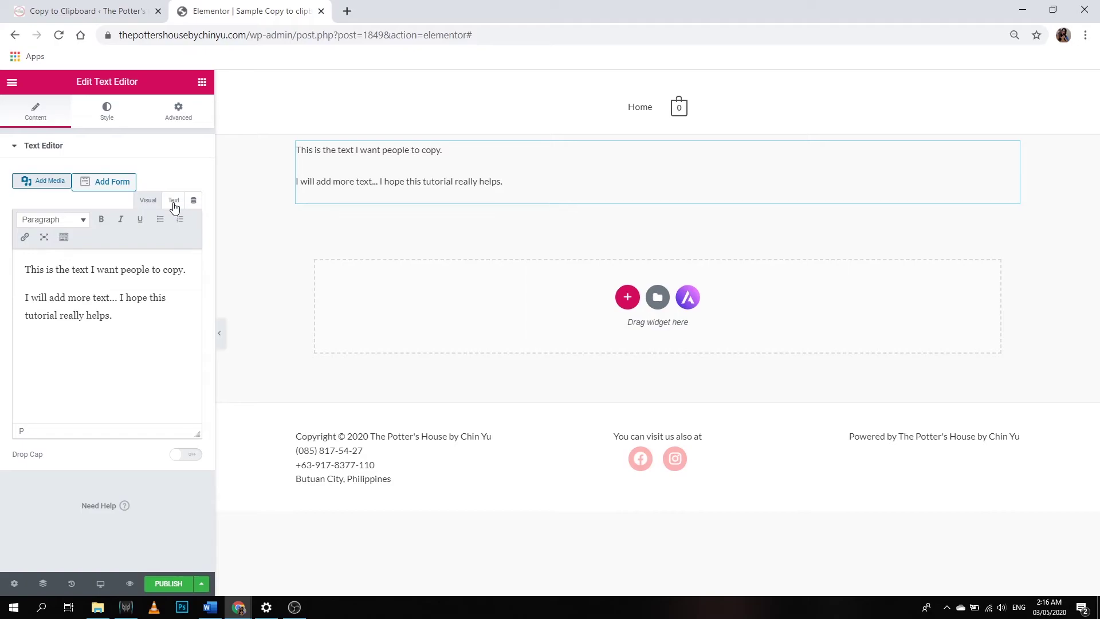
{"action": "left_click", "coordinate": [174, 203]}
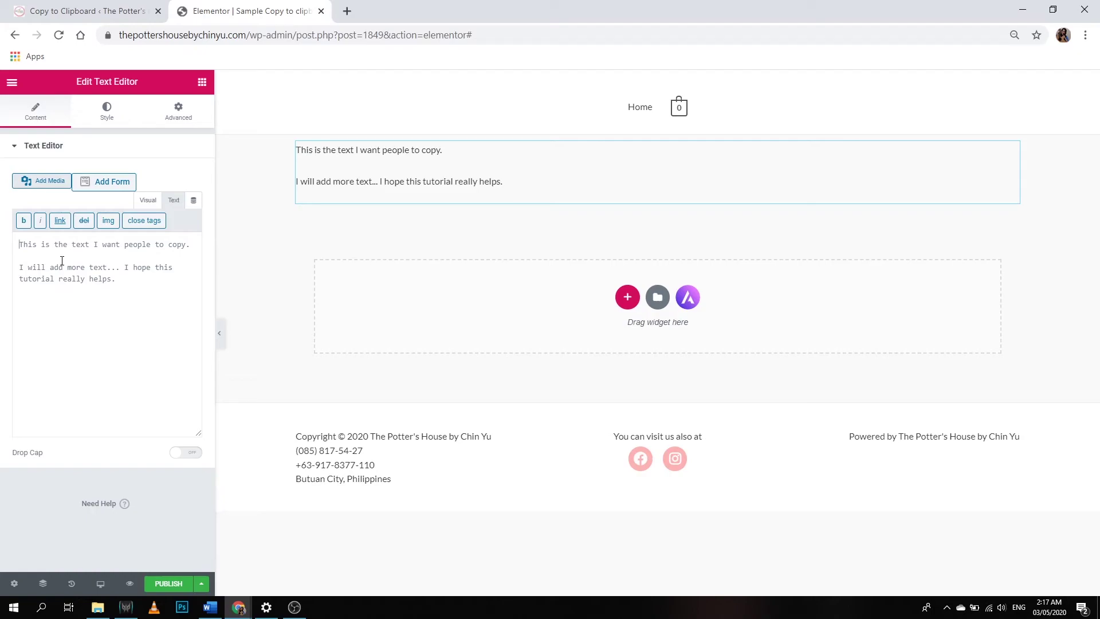
Step: Wrap the widget's HTML source in <pre> and </pre> tags
{"action": "type", "text": "<"}
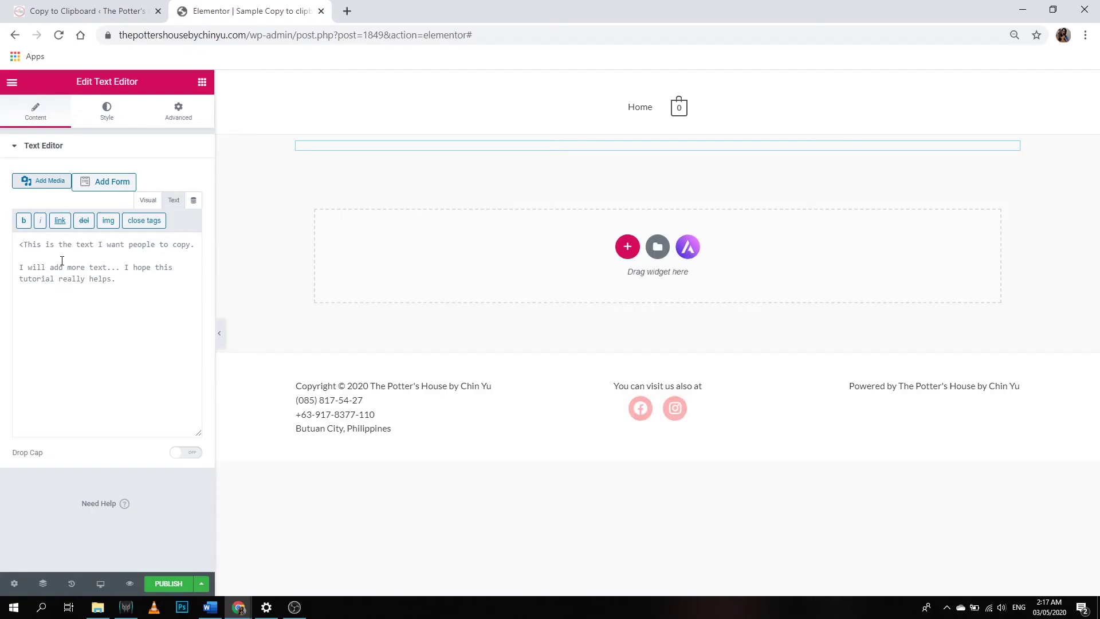
{"action": "type", "text": "pre"}
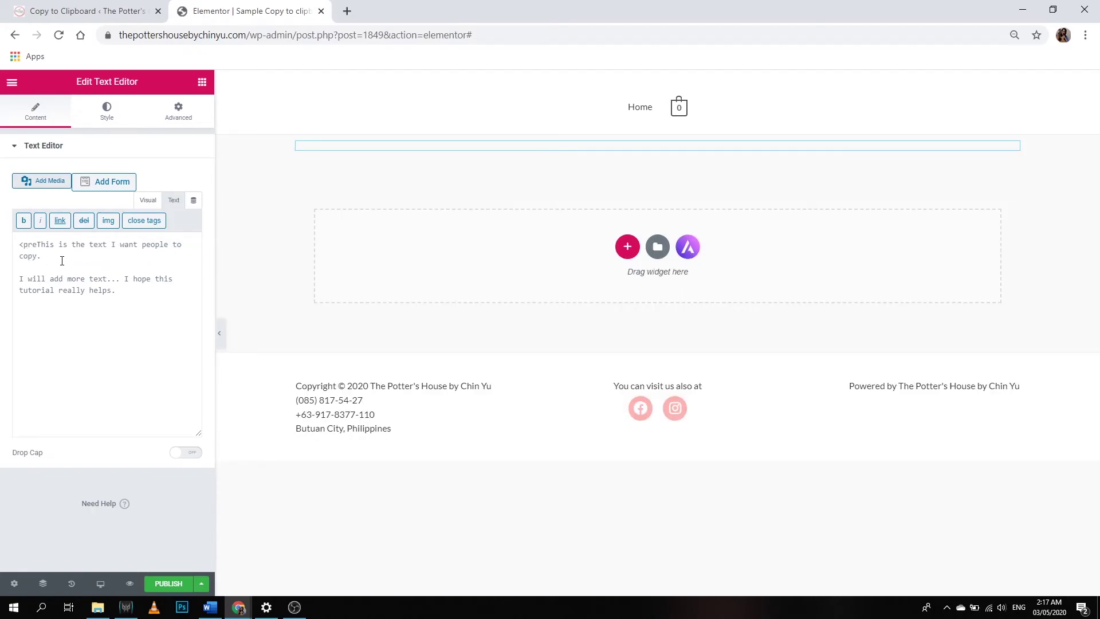
{"action": "type", "text": ">"}
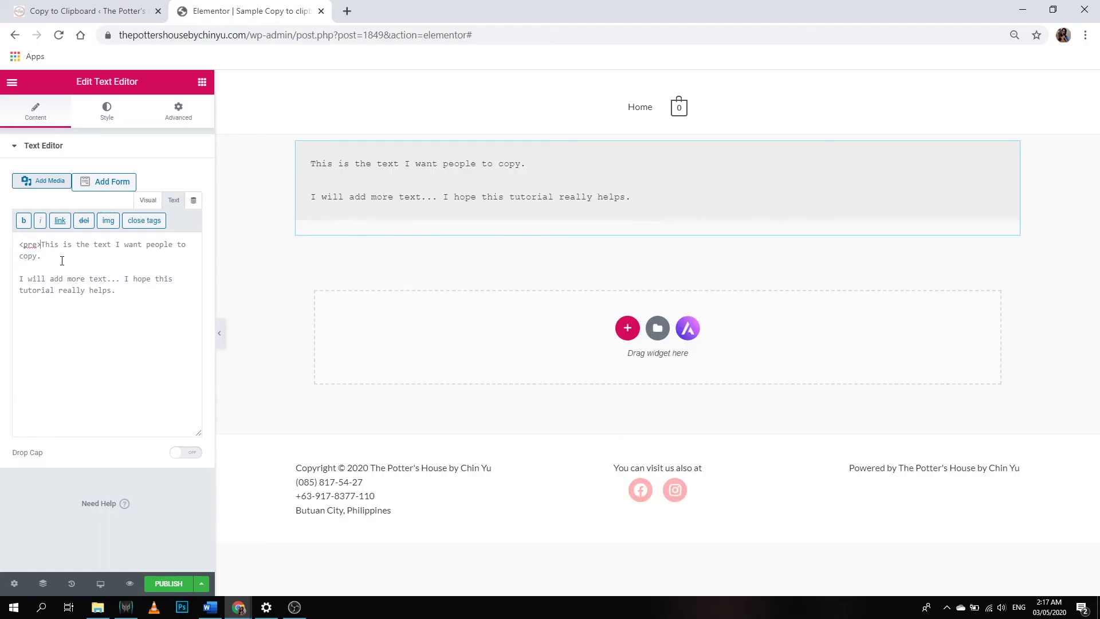
{"action": "key", "text": "Return"}
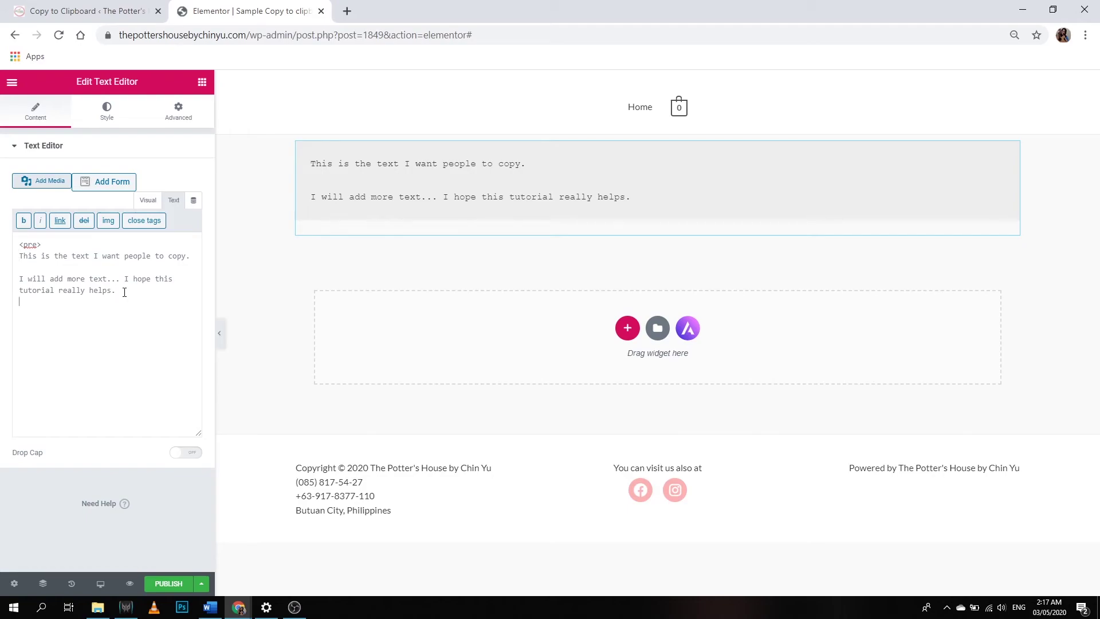
{"action": "type", "text": "<"}
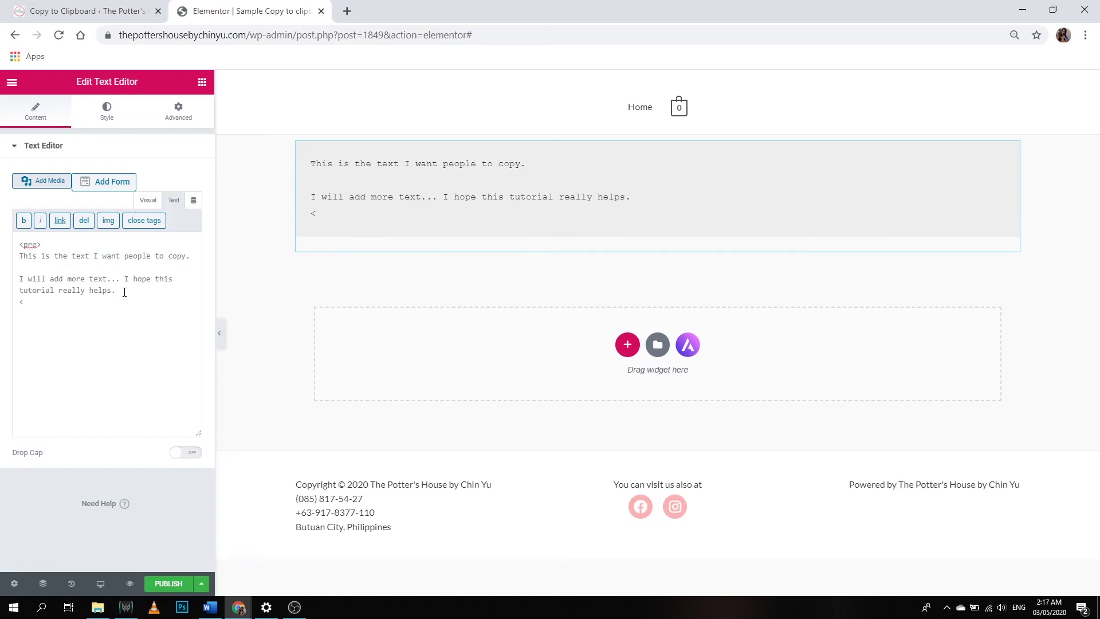
{"action": "type", "text": "/"}
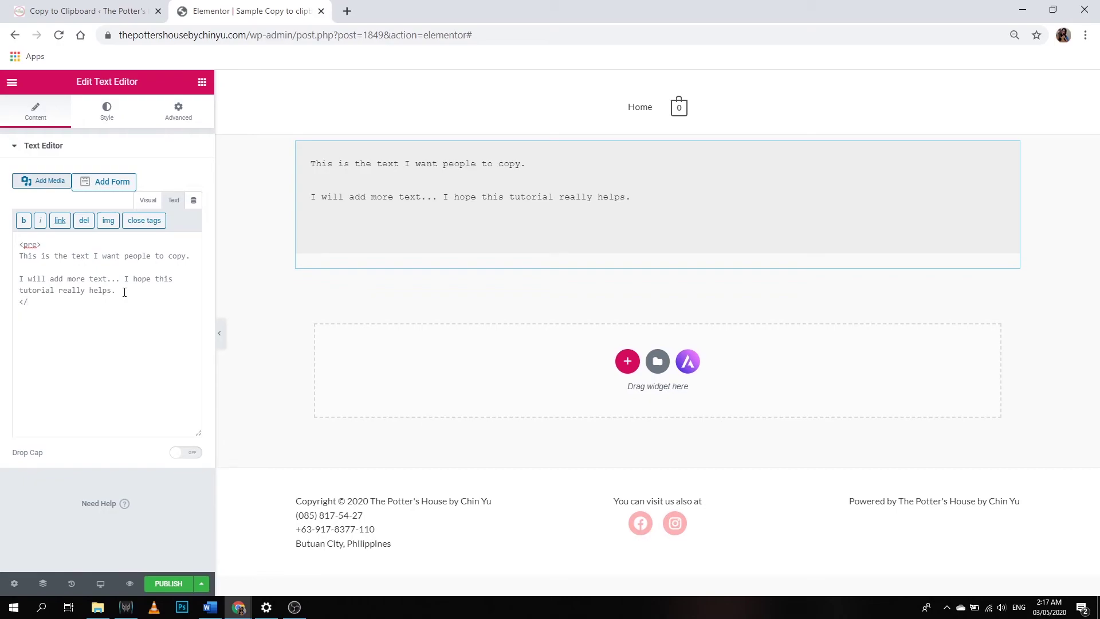
{"action": "type", "text": "pre>"}
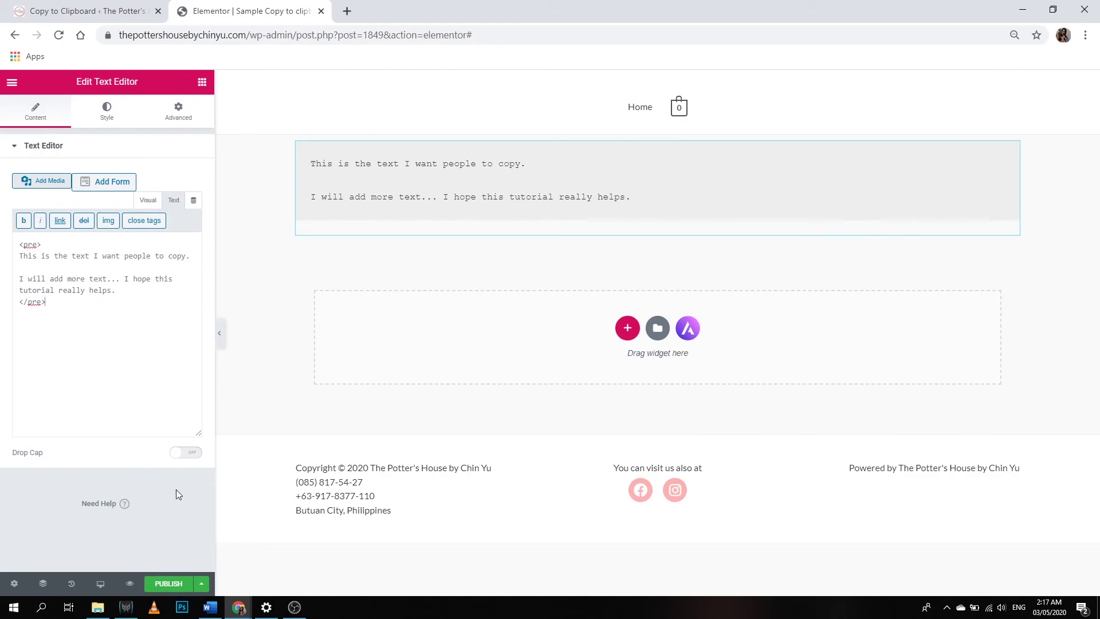
Step: Publish the Elementor sample page and exit the editor to the dashboard
{"action": "left_click", "coordinate": [164, 585]}
{"action": "left_click", "coordinate": [12, 83]}
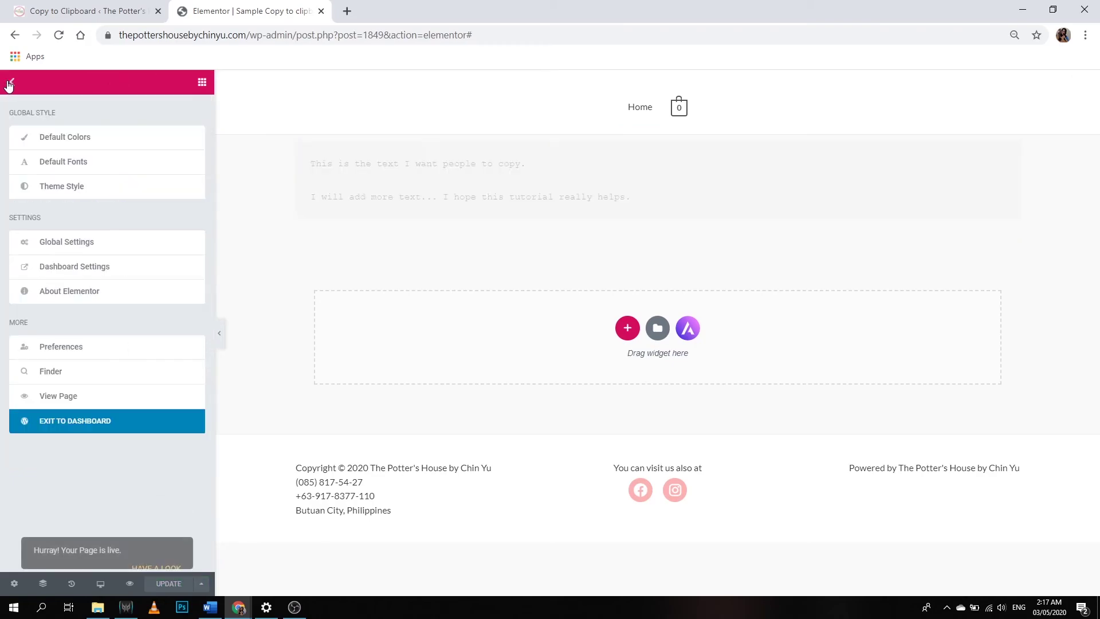
{"action": "left_click", "coordinate": [128, 419]}
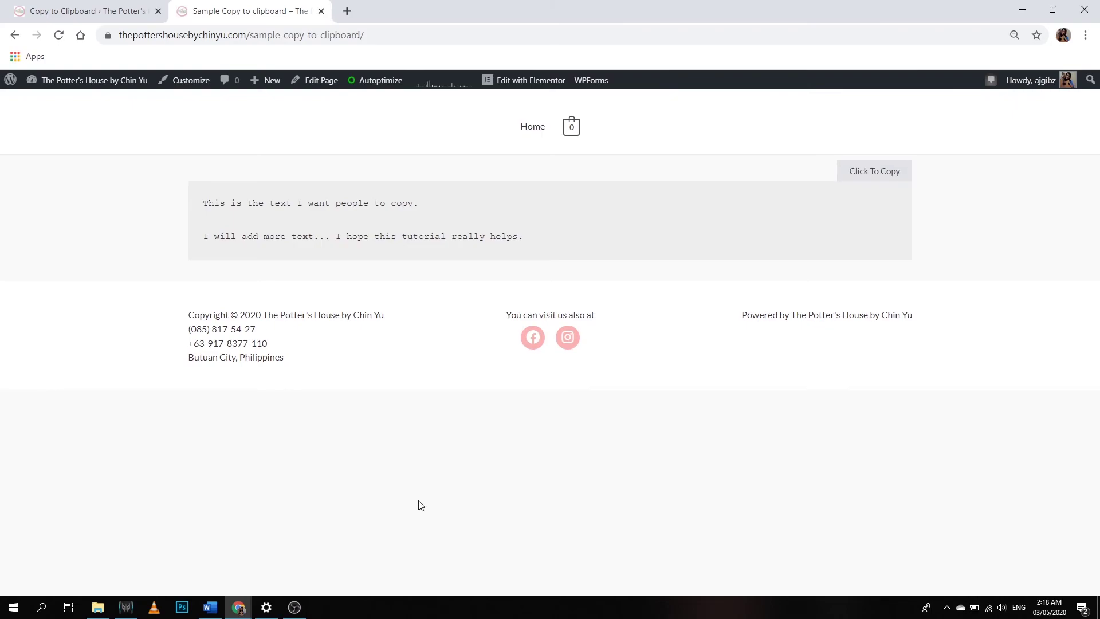
Step: Paste the two copied sample lines into a new Notepad window, then close it without saving
{"action": "key", "text": "super"}
{"action": "type", "text": "notepad"}
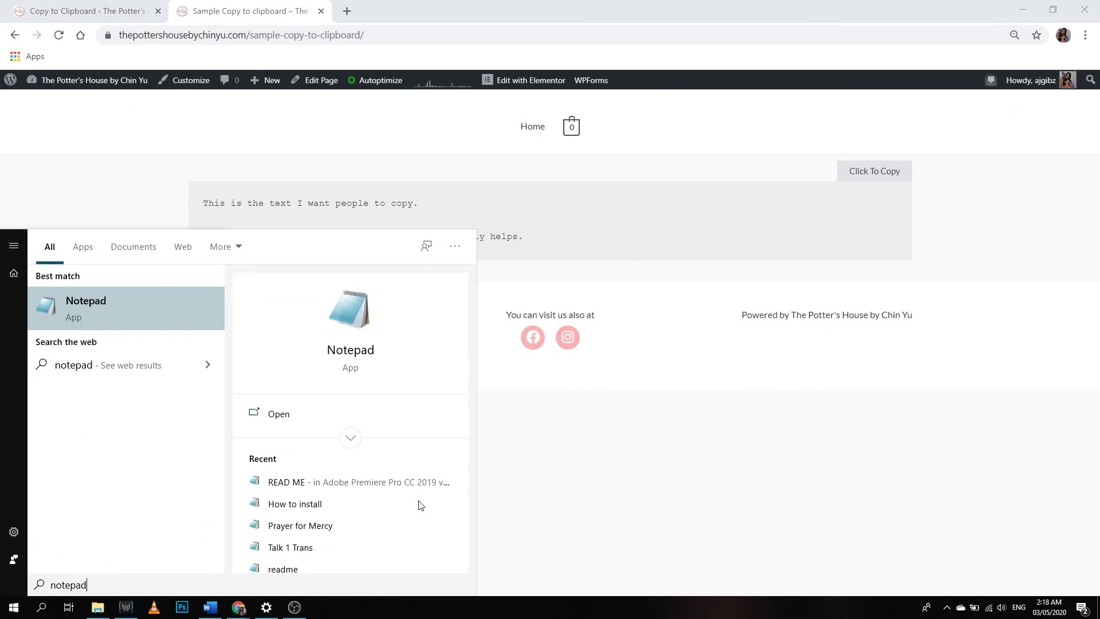
{"action": "key", "text": "Return"}
{"action": "key", "text": "ctrl+v"}
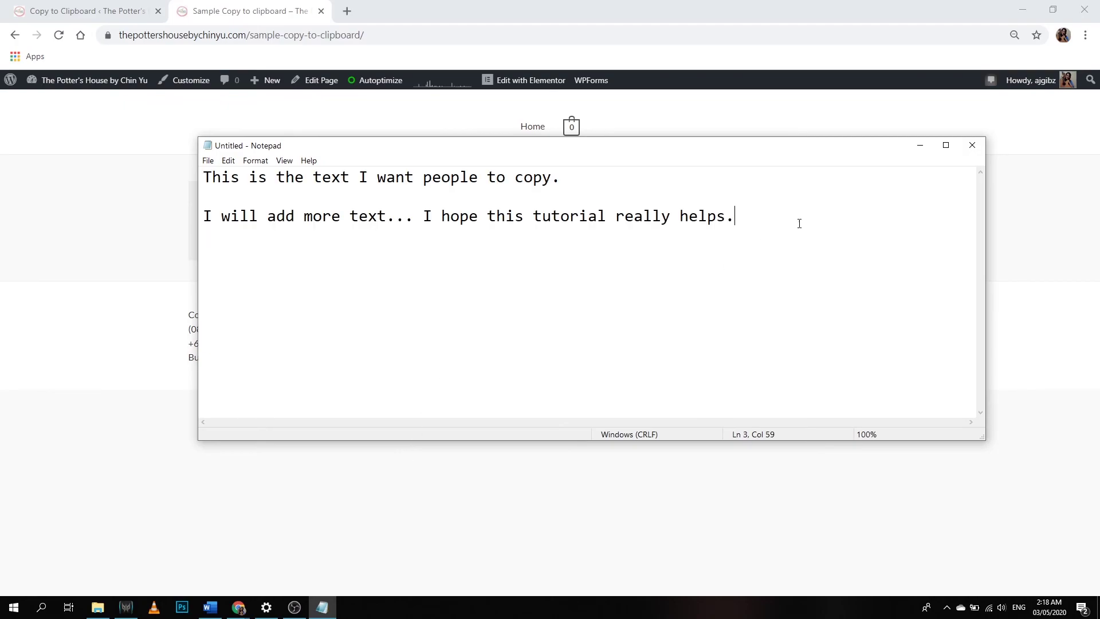
{"action": "left_click", "coordinate": [972, 144]}
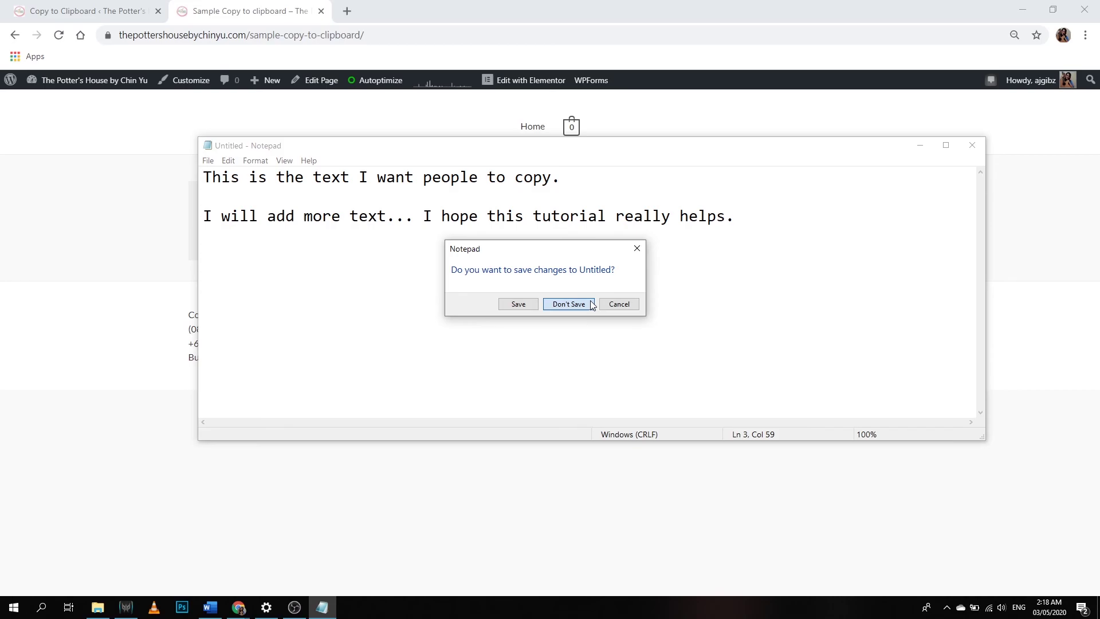
{"action": "left_click", "coordinate": [592, 305]}
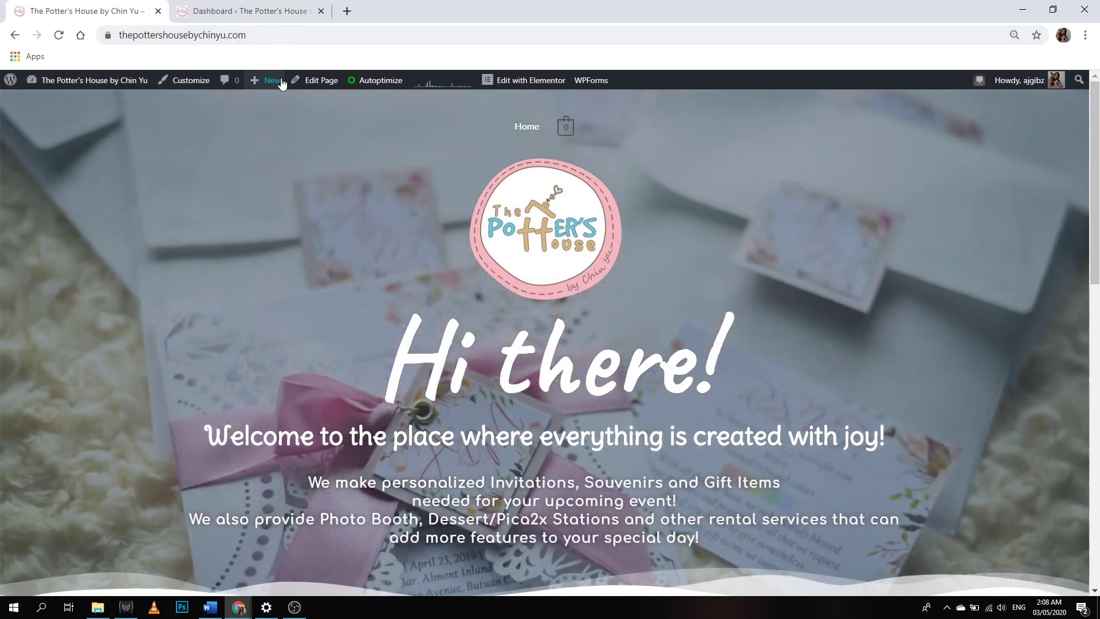
Step: Scroll down the site's home page to the Invitations, Souvenirs and Gift Items cards
{"action": "mouse_move", "coordinate": [265, 80]}
{"action": "scroll", "coordinate": [283, 173], "scroll_direction": "down", "scroll_amount": 4}
{"action": "scroll", "coordinate": [283, 173], "scroll_direction": "down", "scroll_amount": 3}
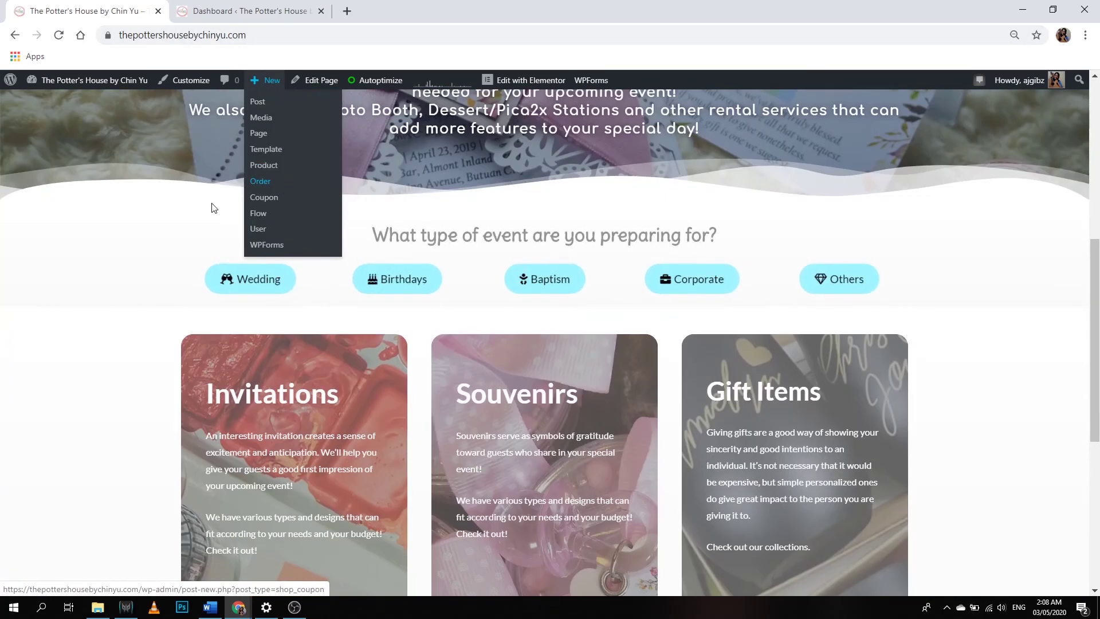